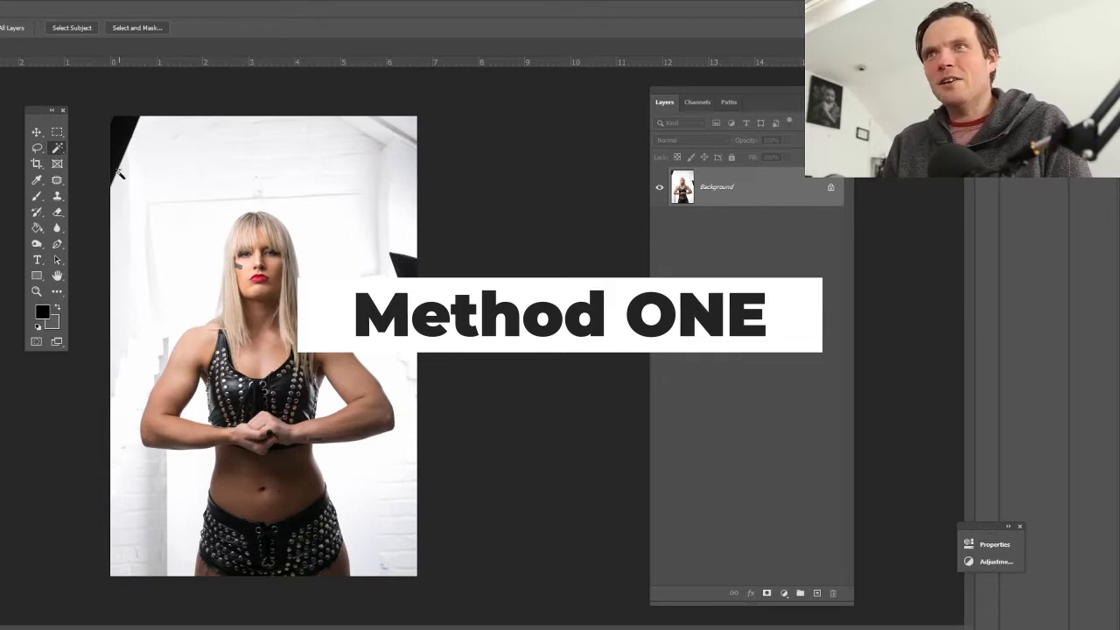
Step: Select the woman with Select Subject and copy her onto a new layer
click(60, 148)
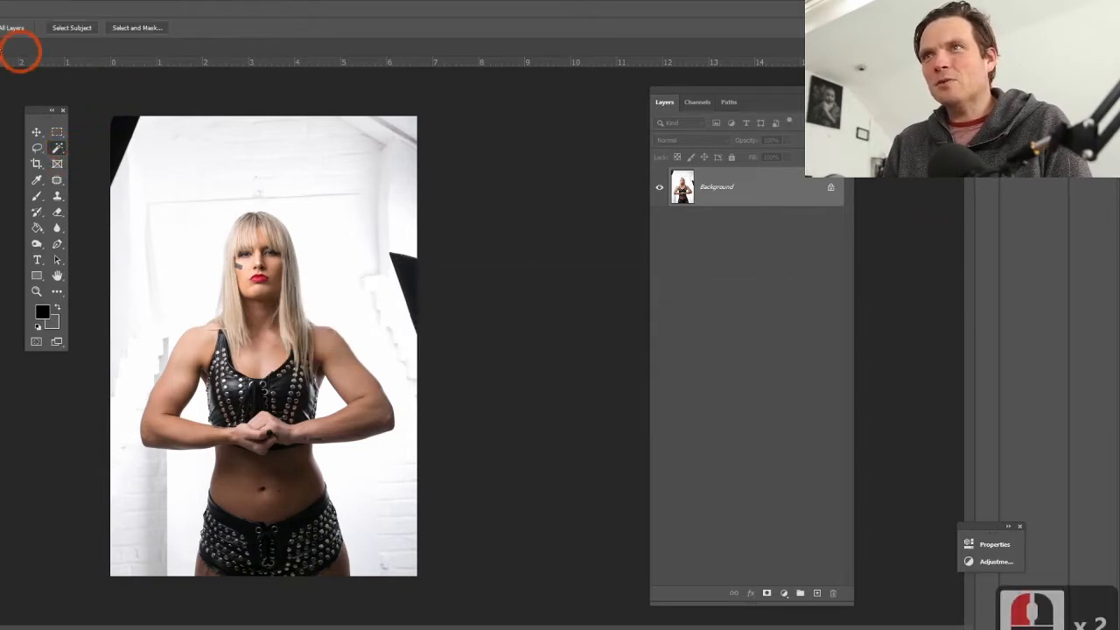
click(82, 29)
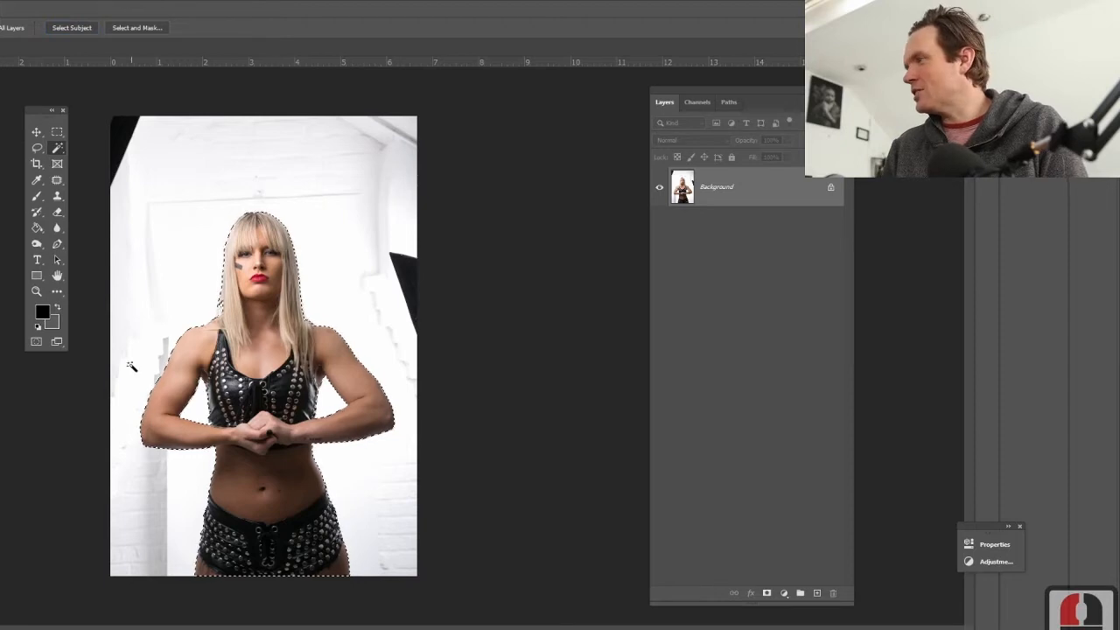
click(35, 290)
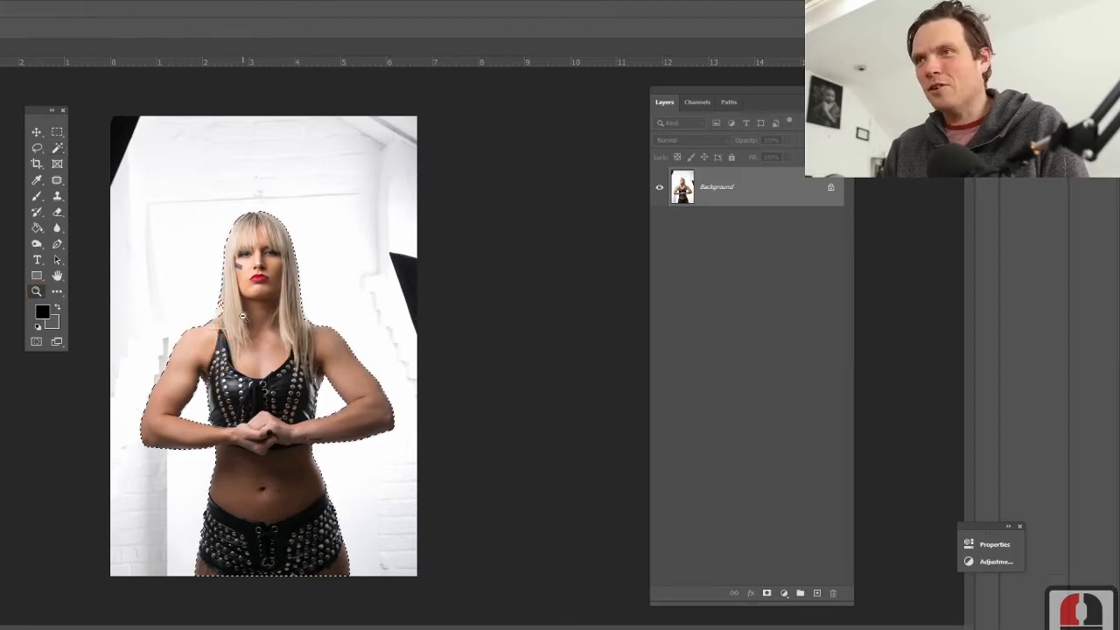
click(243, 317)
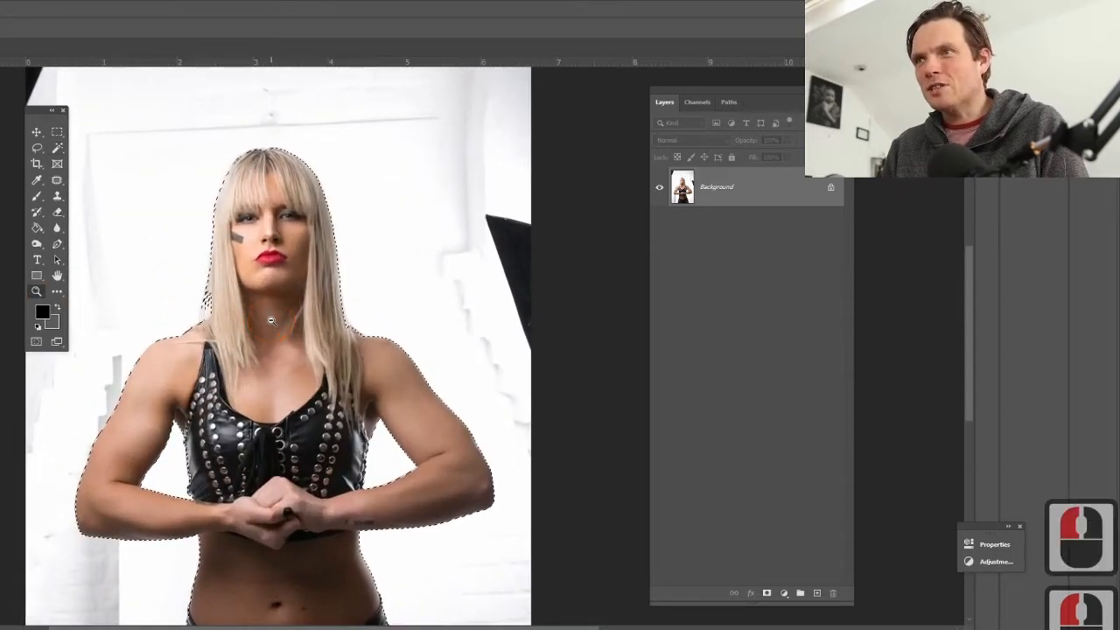
click(280, 380)
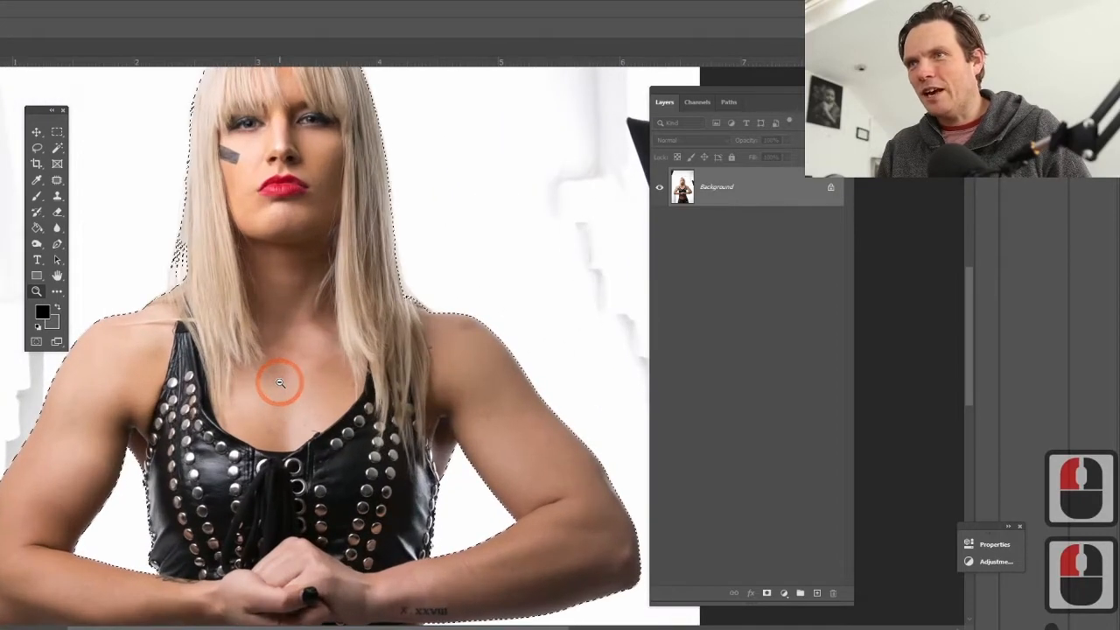
alt+click(511, 295)
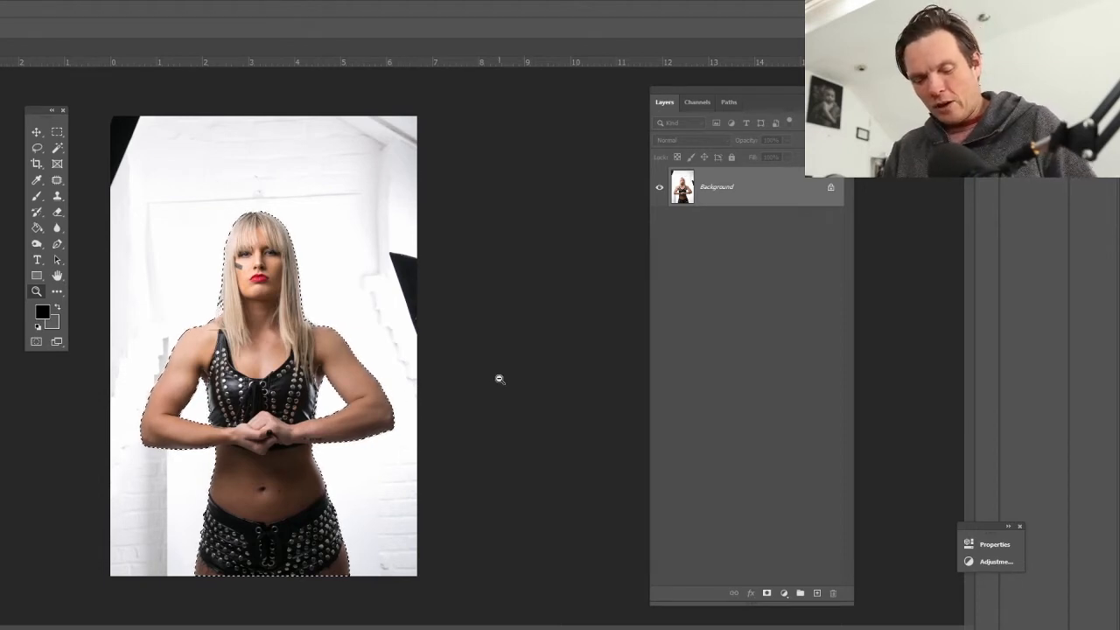
key(ctrl+c)
key(ctrl+v)
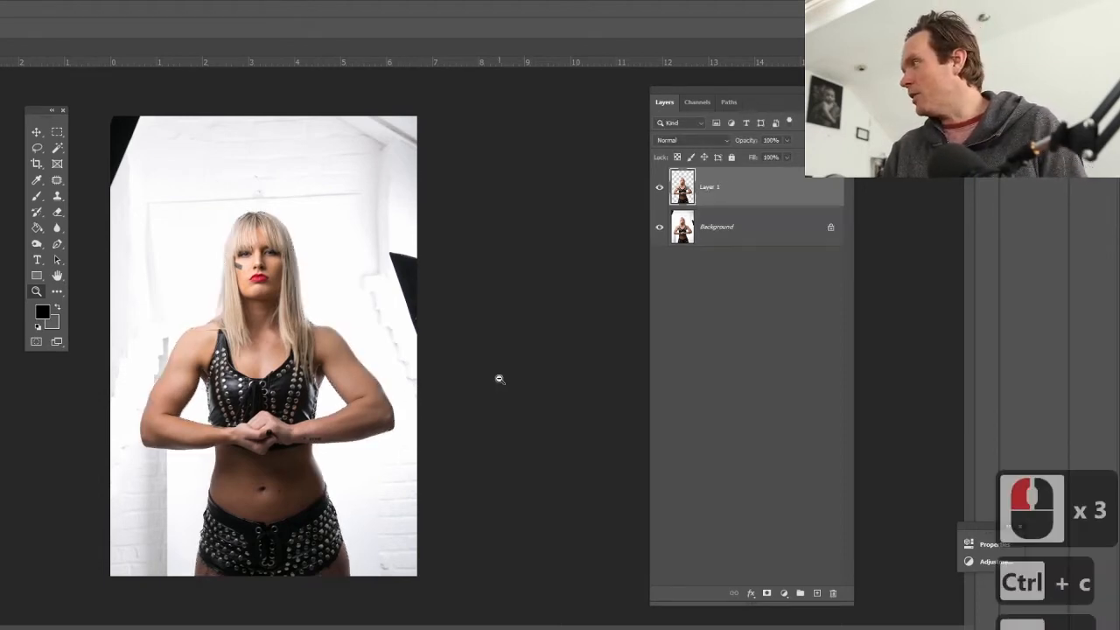
Step: Hide the Background layer and shift the cut-out woman slightly to the right
click(657, 229)
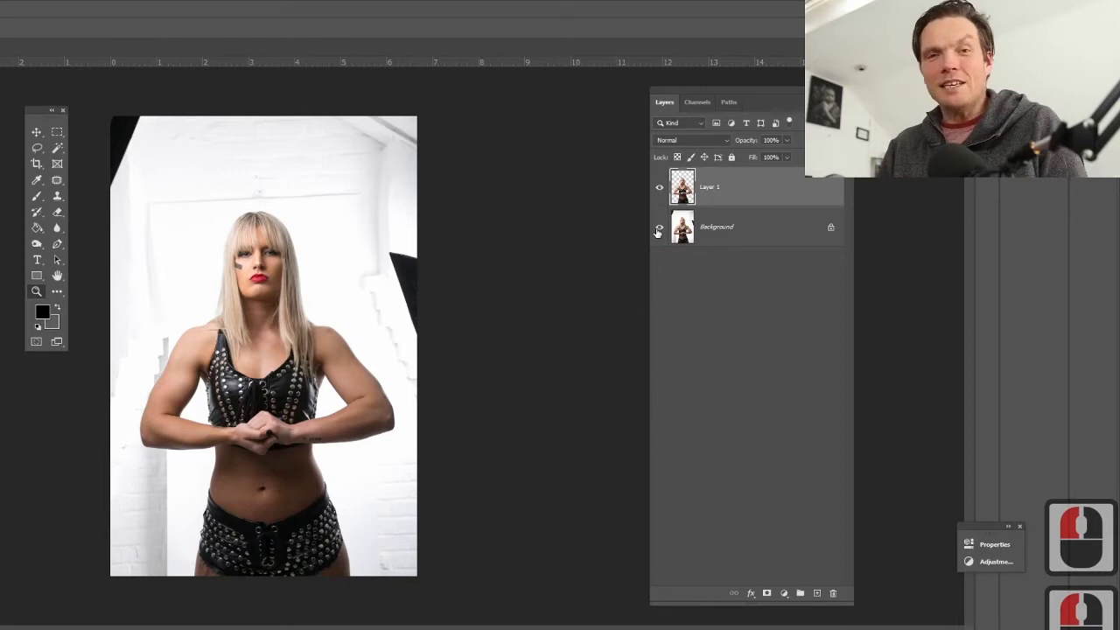
click(657, 230)
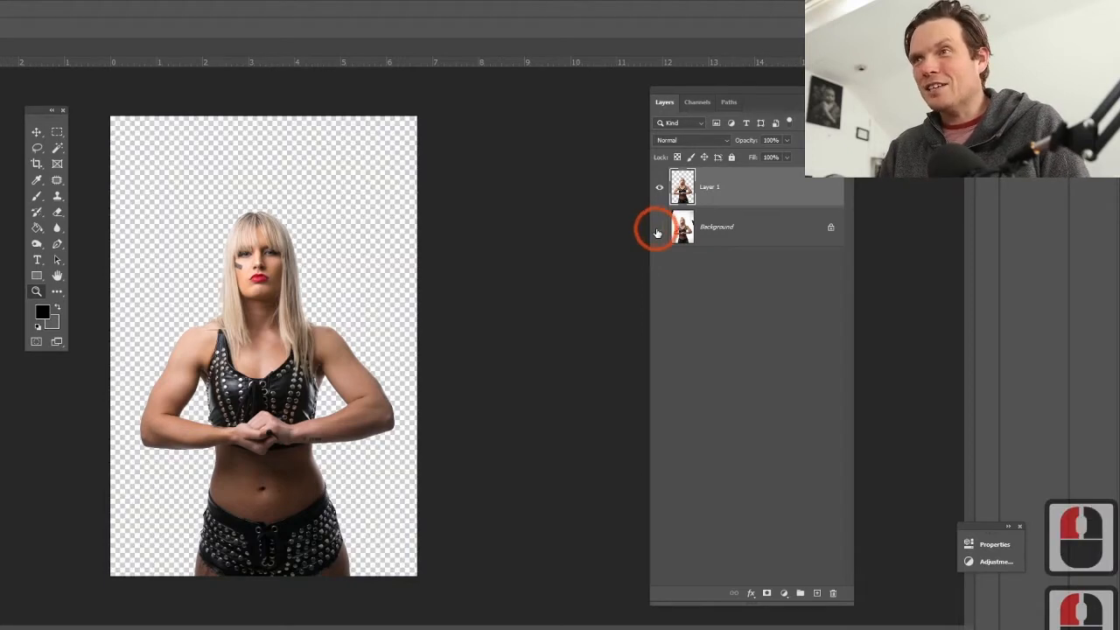
key(v)
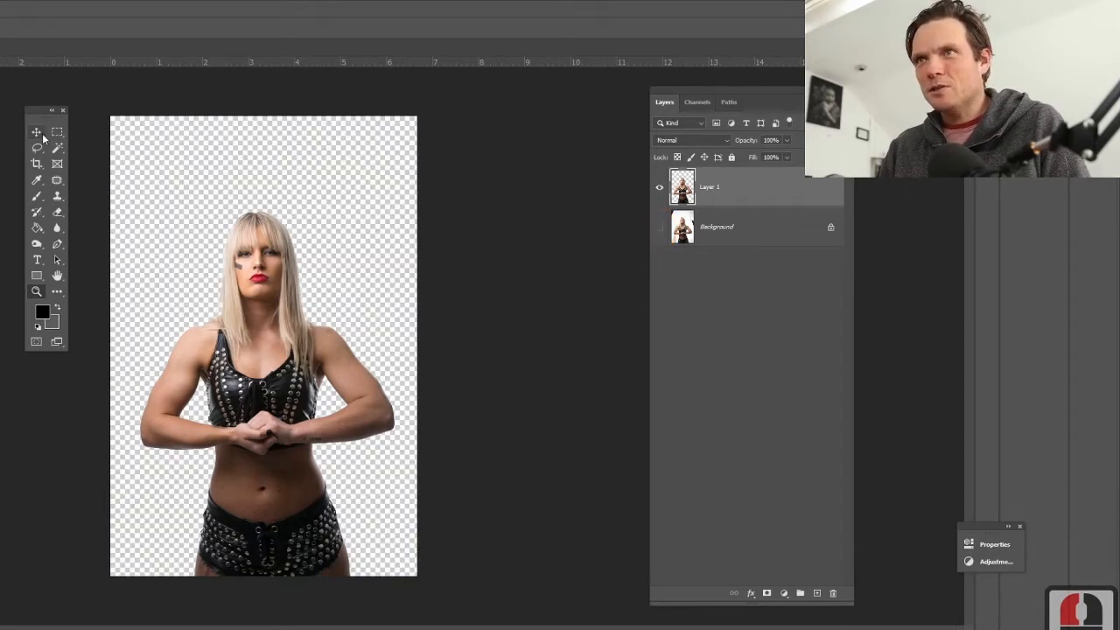
mouse_move(294, 319)
mouse_down()
mouse_move(298, 274)
mouse_move(302, 310)
mouse_move(300, 294)
mouse_move(293, 318)
mouse_move(282, 310)
mouse_up()
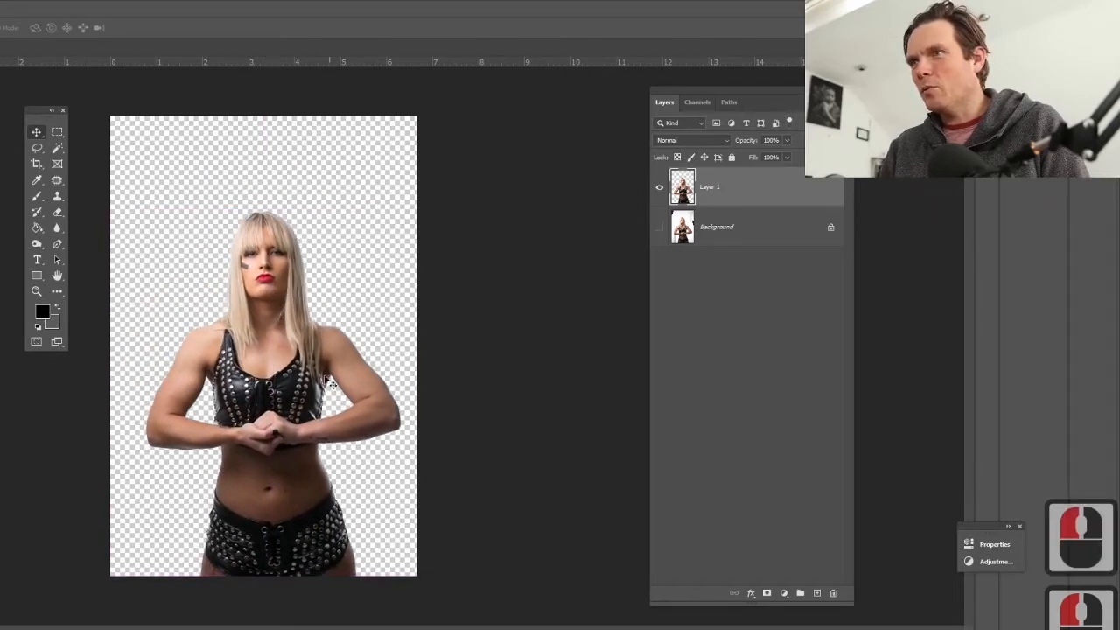
click(325, 377)
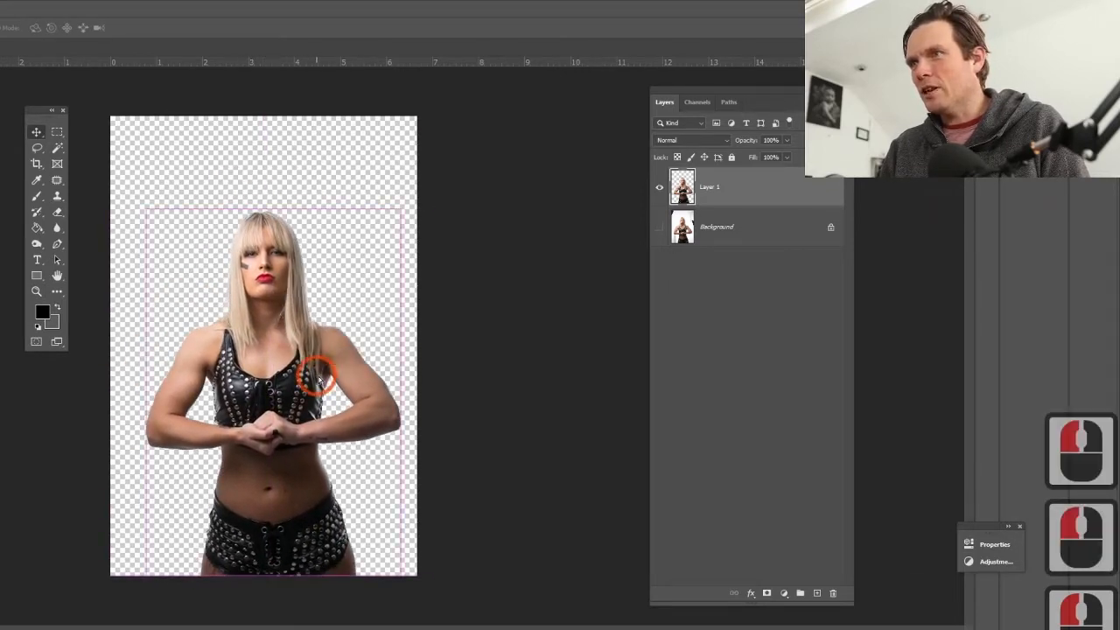
Step: Add a new layer filled with white and place it beneath the cut-out woman's layer
click(817, 594)
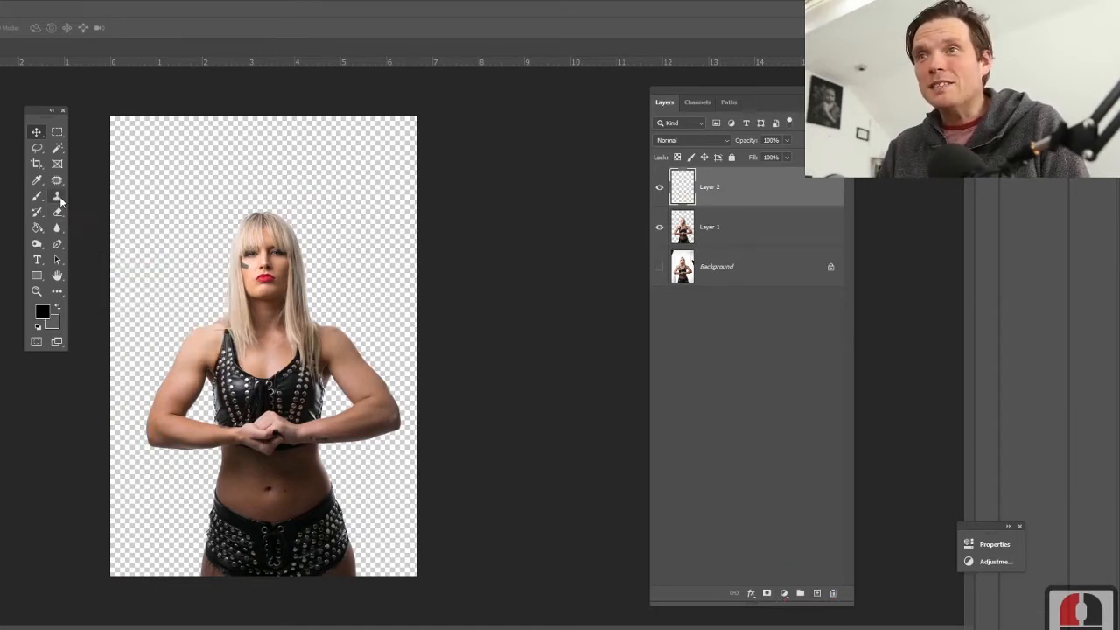
click(37, 228)
click(58, 305)
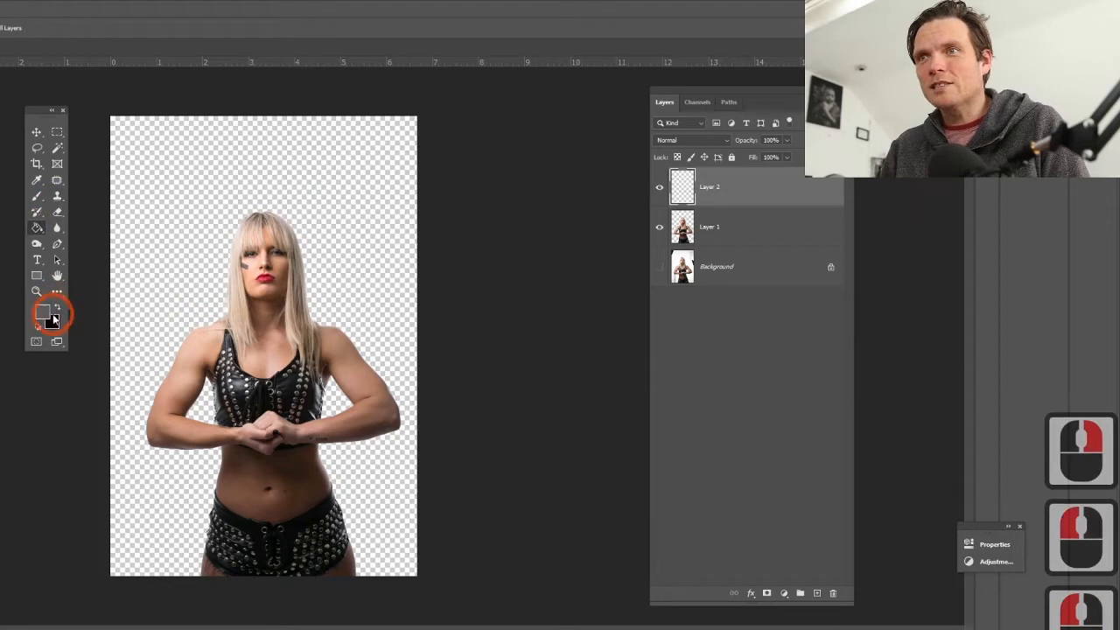
click(38, 327)
click(58, 306)
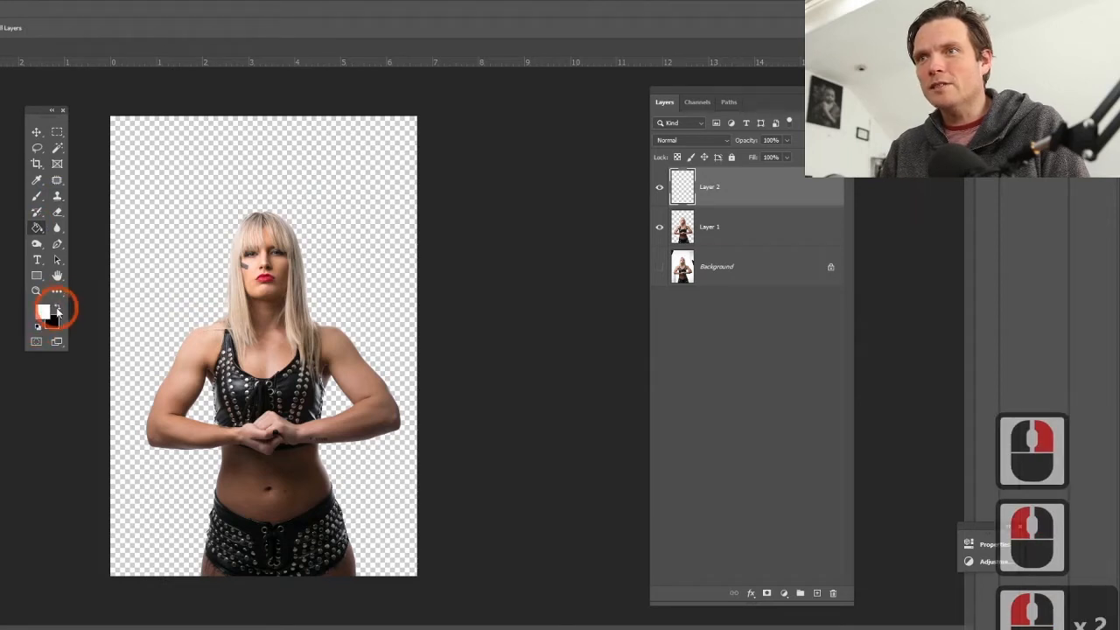
click(158, 272)
click(304, 313)
drag(801, 205, 786, 247)
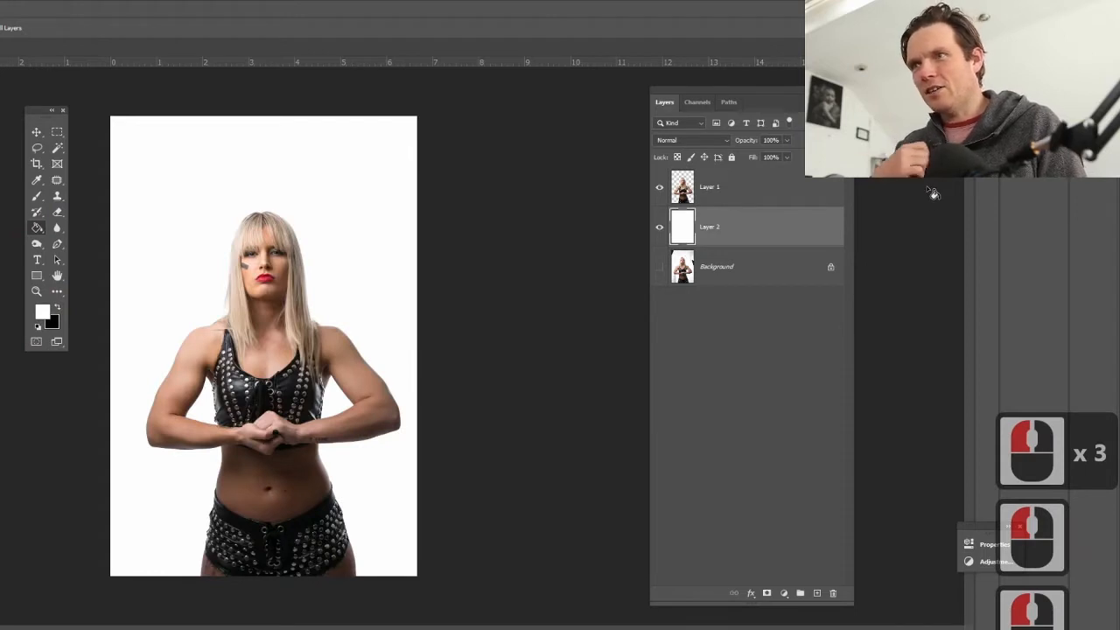
Step: Undo the white background layer, the cut-out's shift and the pasted copy, going back to the active subject selection
key(v)
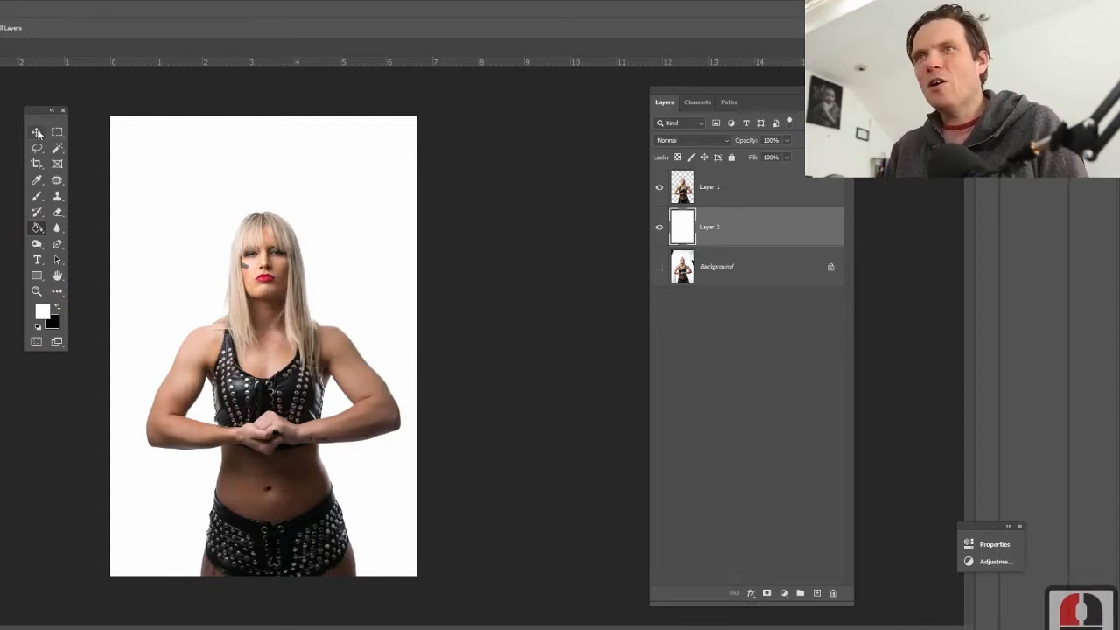
drag(282, 342, 287, 340)
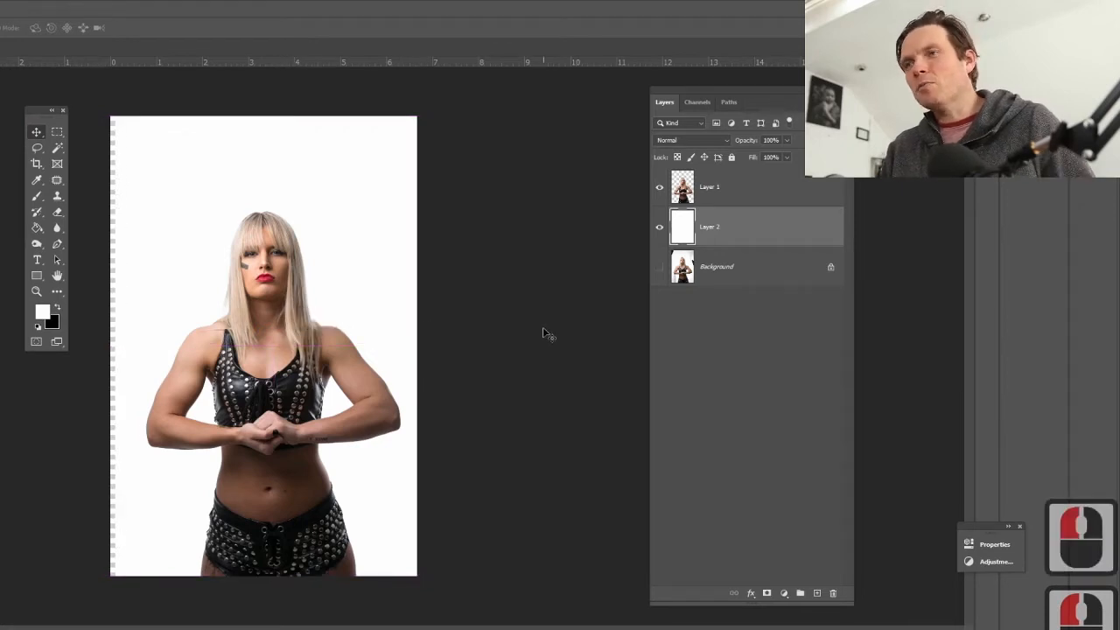
key(ctrl+z)
key(ctrl+])
key(Delete)
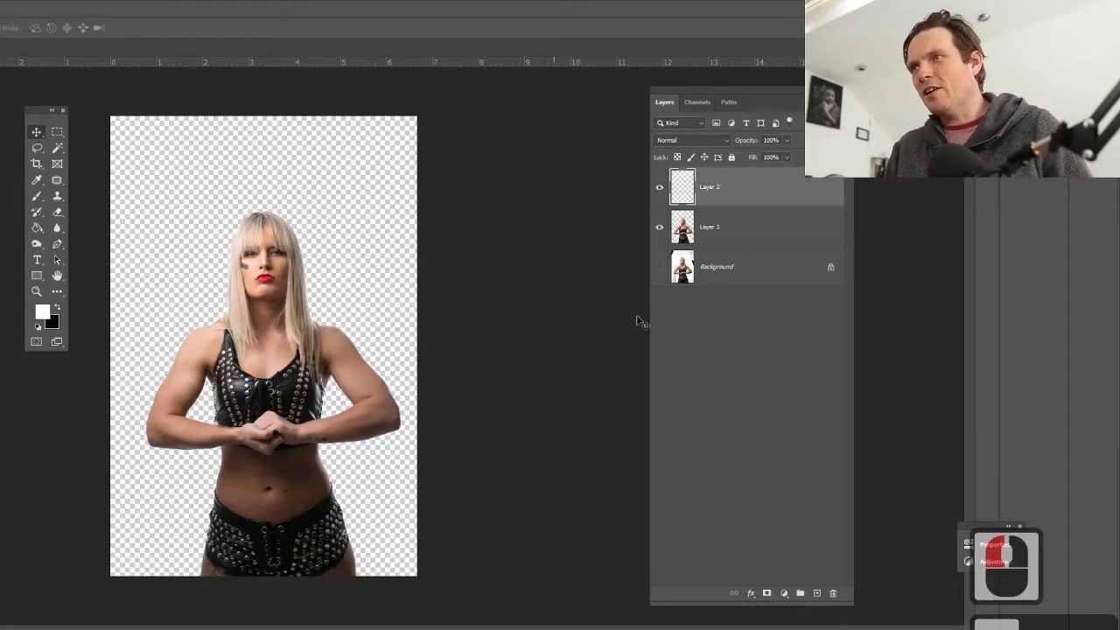
key(ctrl+z)
key(ctrl+z)
key(ctrl+z)
key(ctrl+z)
key(ctrl+z)
key(ctrl+z)
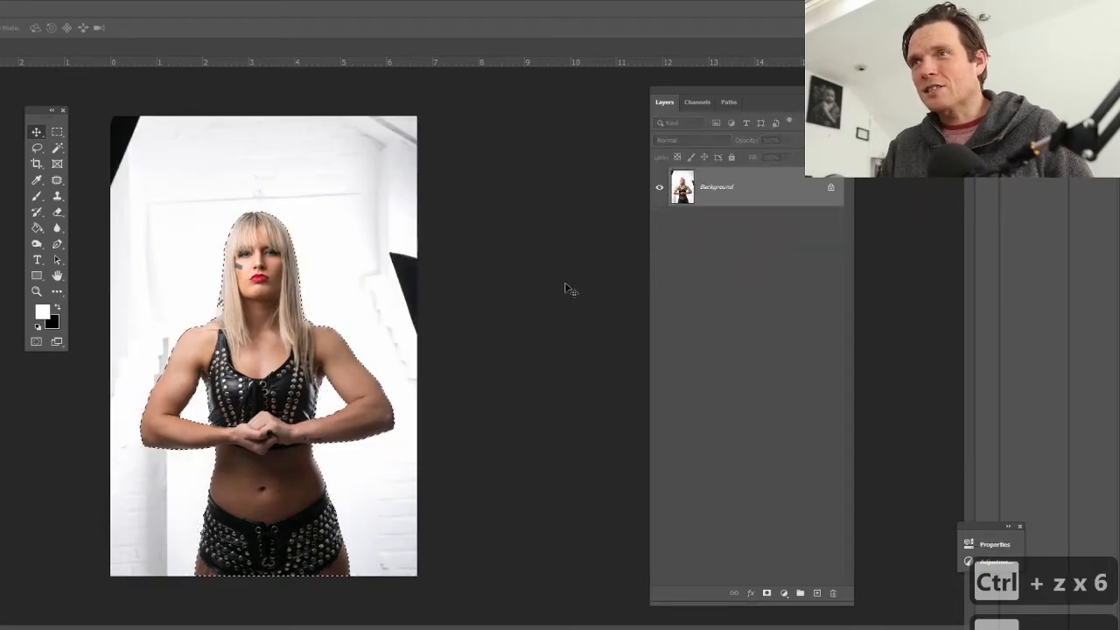
Step: Examine how closely the subject selection follows the loose hair strands and the top of the head
click(35, 292)
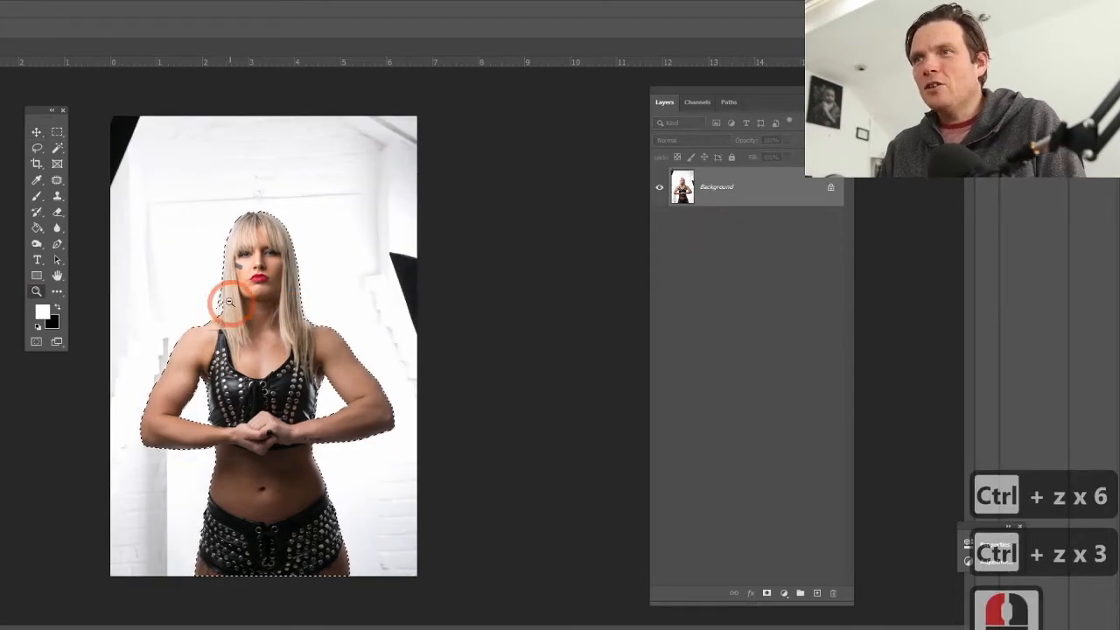
drag(222, 308, 338, 368)
drag(299, 317, 496, 326)
drag(454, 359, 201, 320)
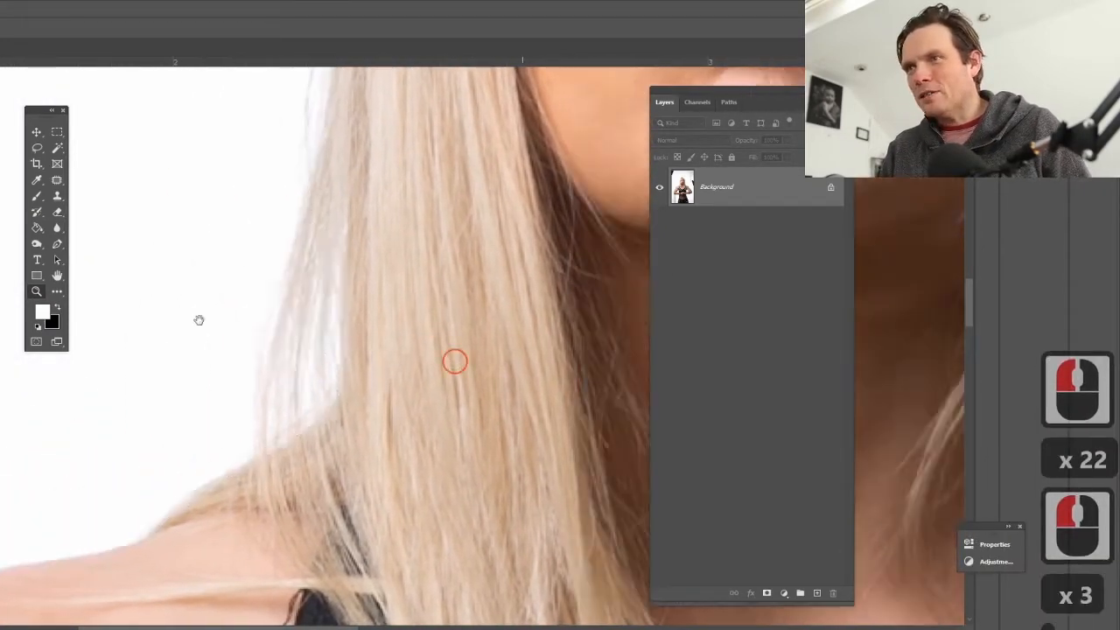
drag(560, 288, 78, 253)
drag(79, 175, 152, 354)
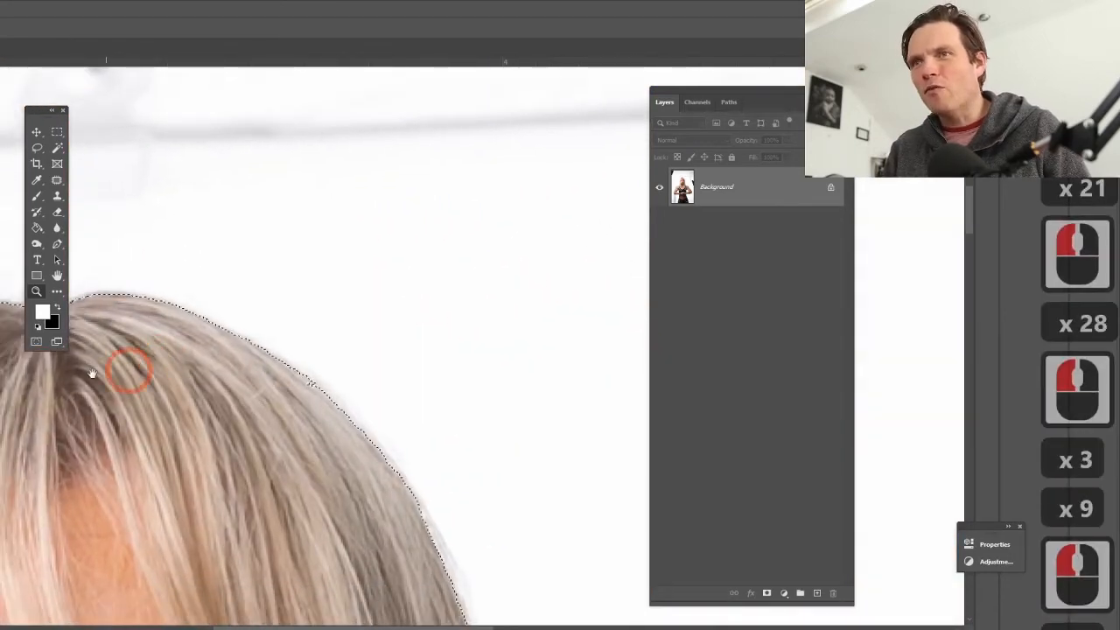
drag(4, 398, 144, 274)
drag(125, 380, 155, 484)
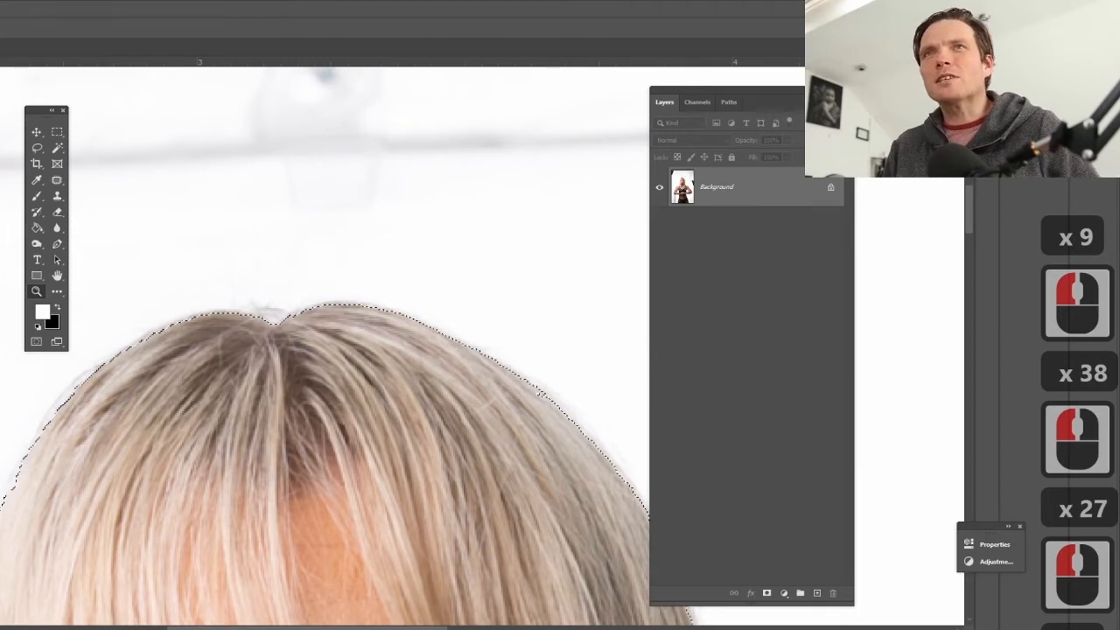
key(ctrl+0)
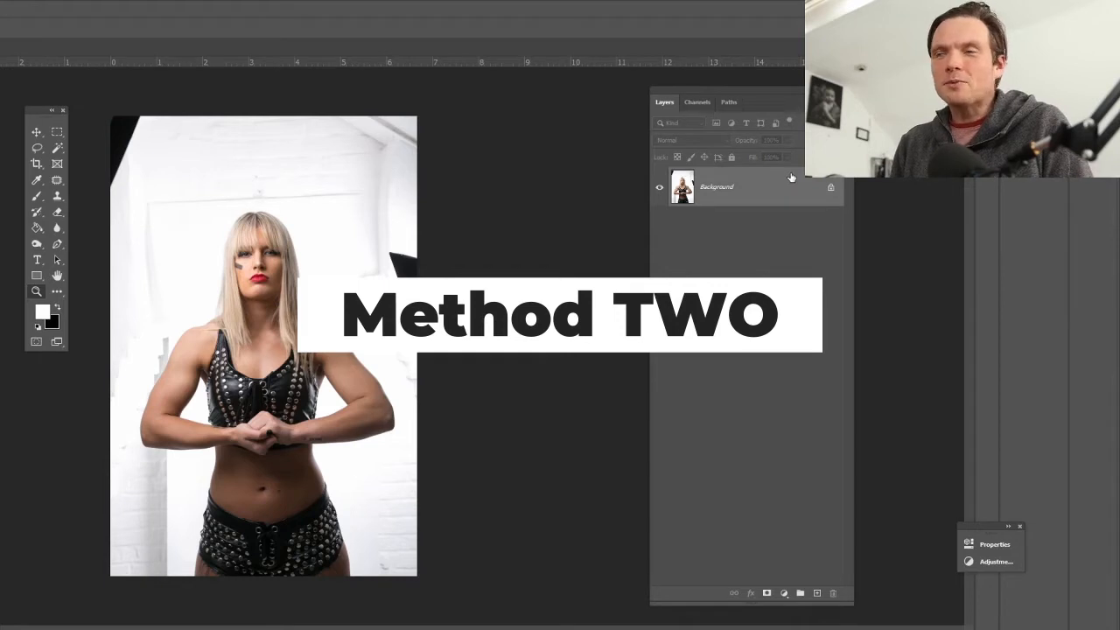
Step: Apply Curves to the photo, setting the white point from the grey wall area beside the woman's upper arm
key(ctrl+m)
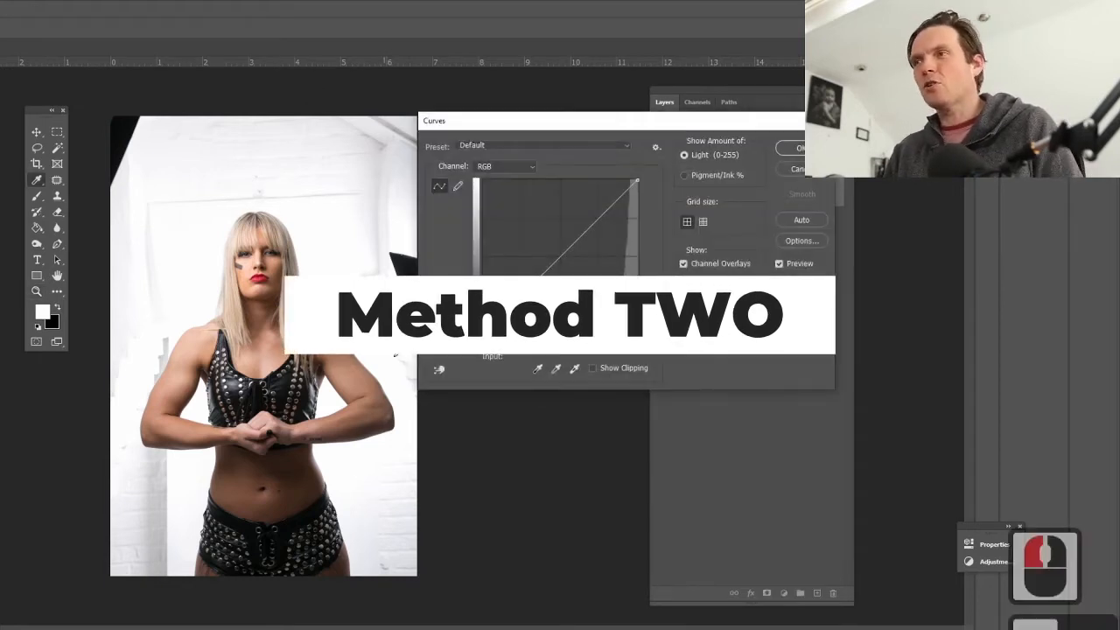
click(573, 370)
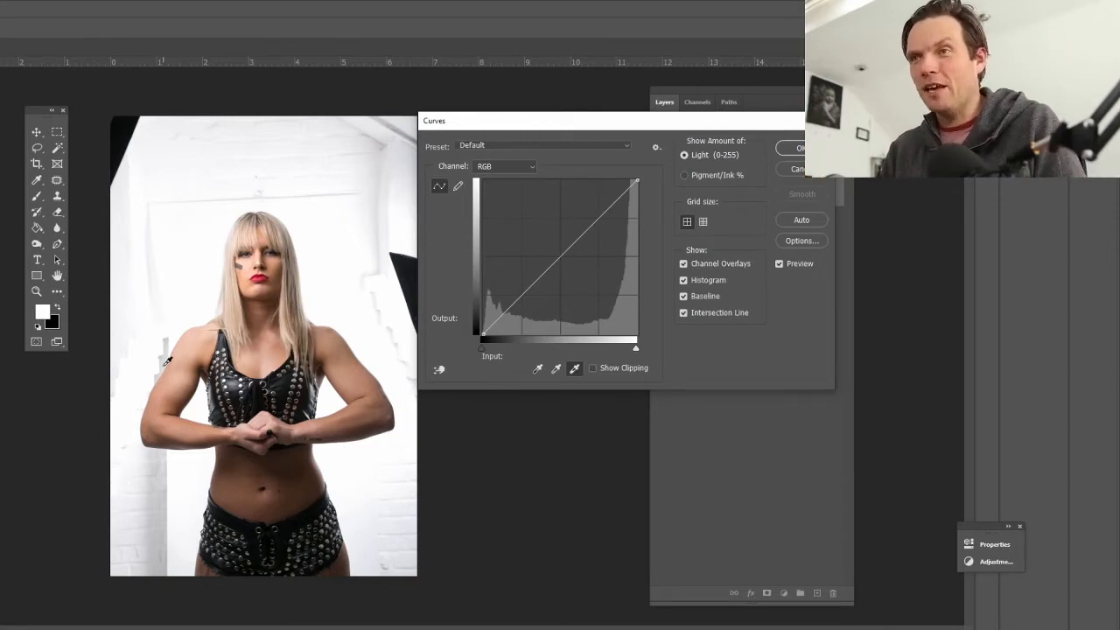
click(165, 360)
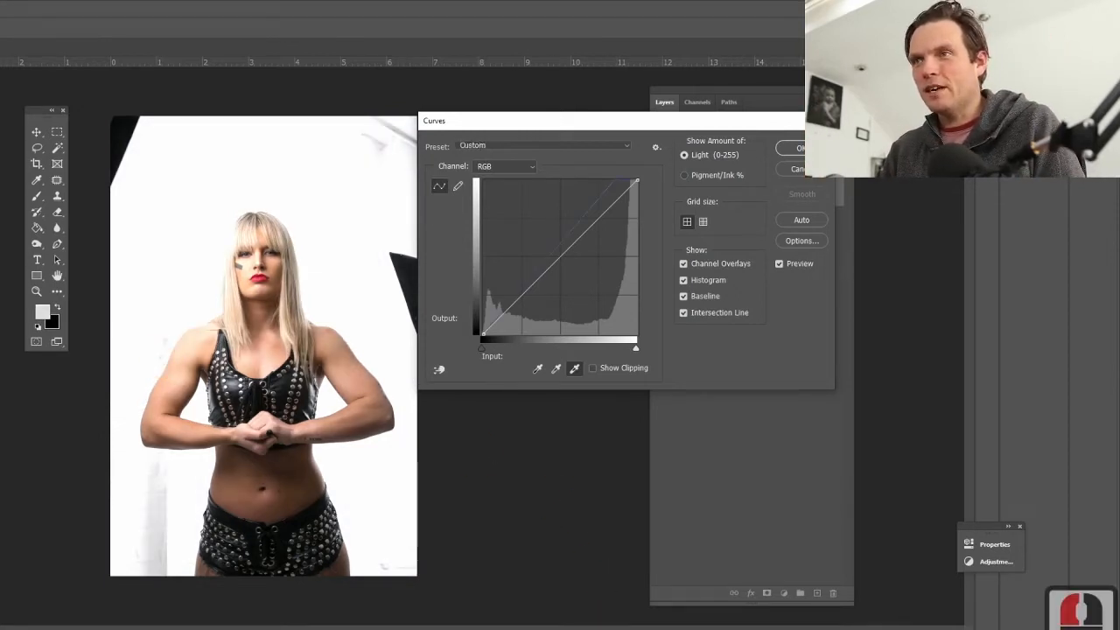
click(798, 147)
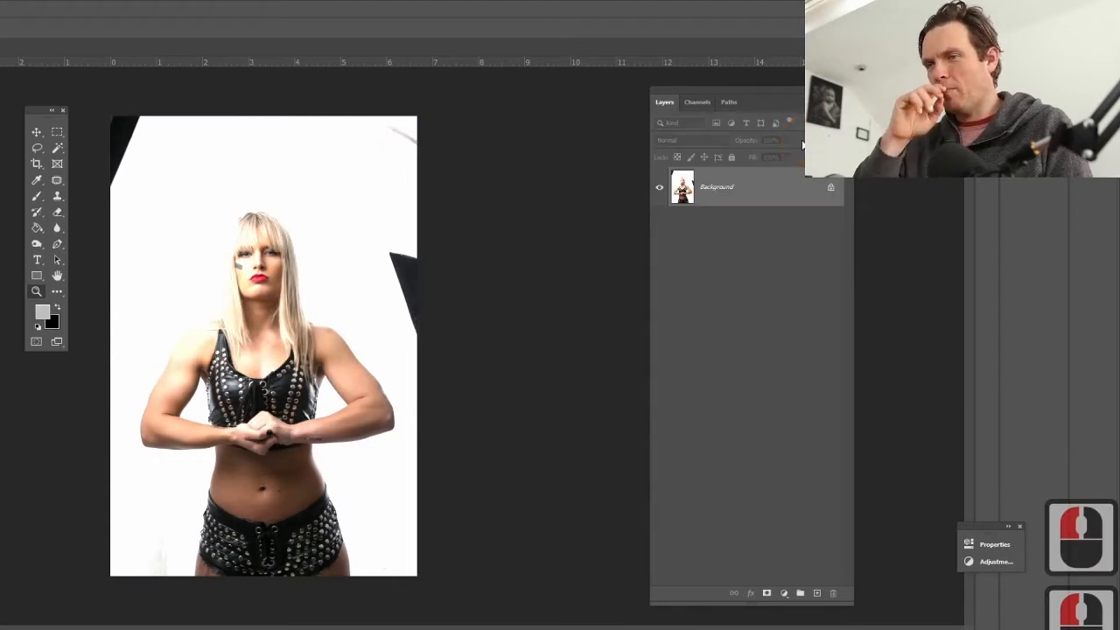
Step: Pick the History Brush and set its source to the Select Subject state in the history
click(273, 306)
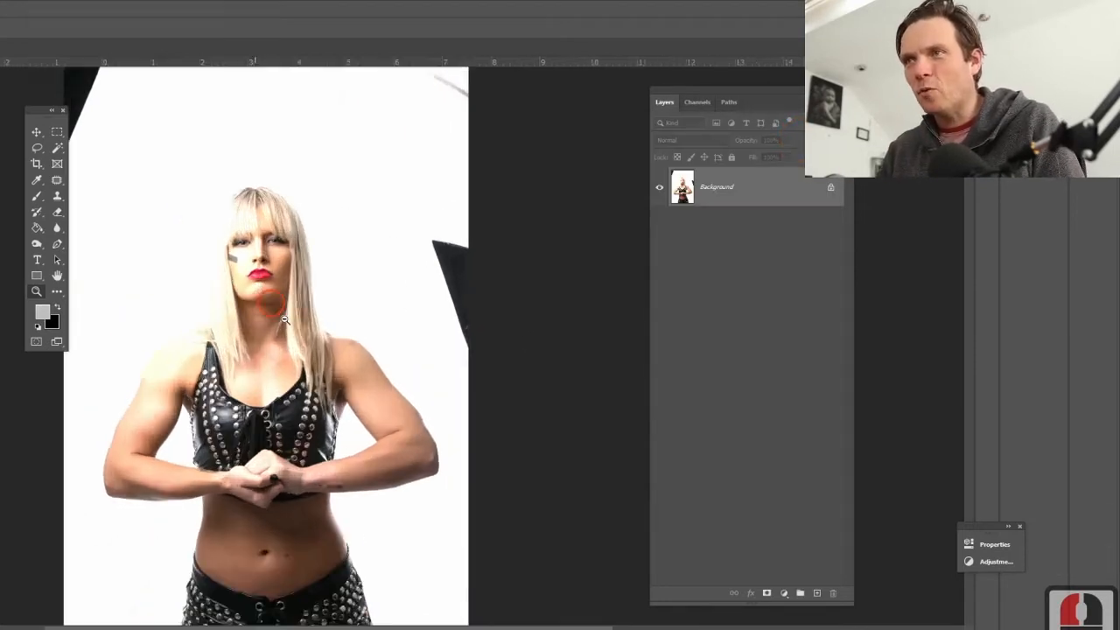
click(283, 318)
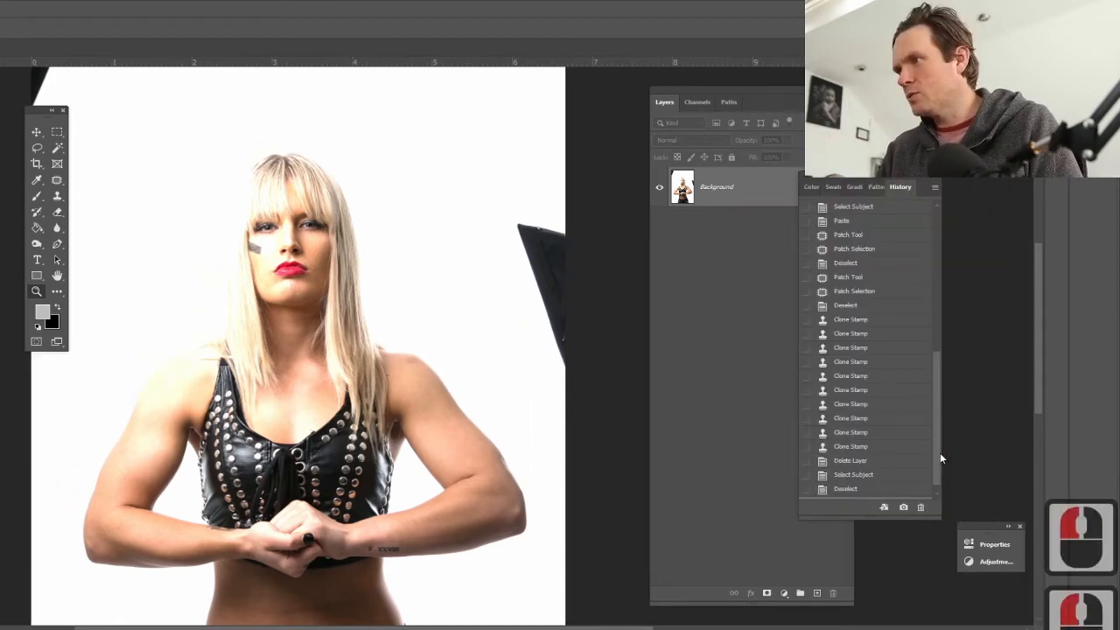
drag(940, 458, 937, 511)
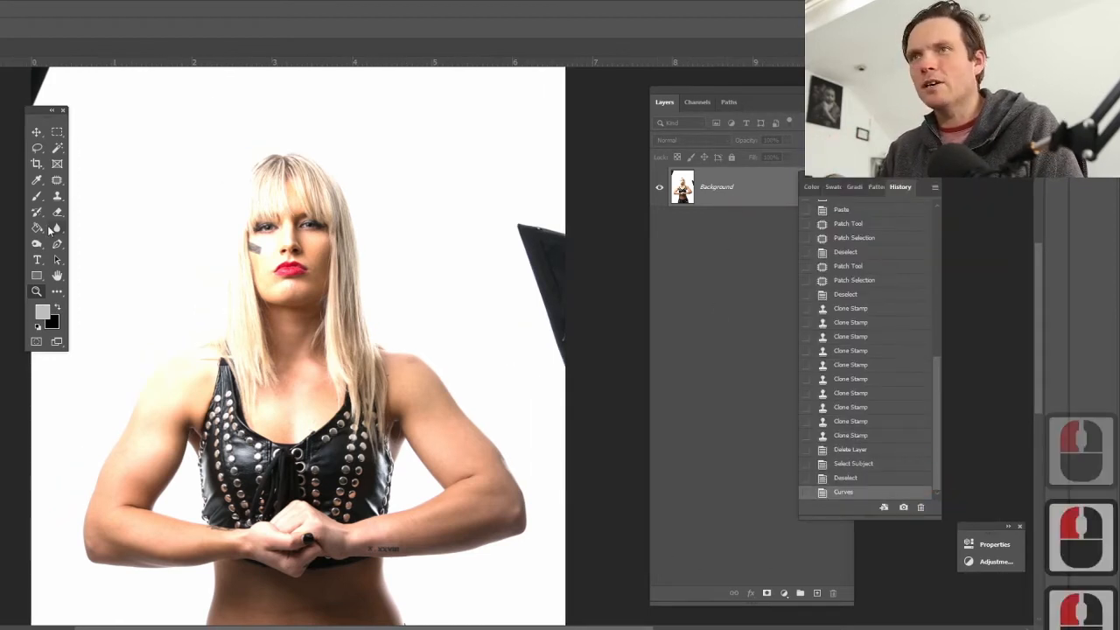
click(36, 211)
click(712, 470)
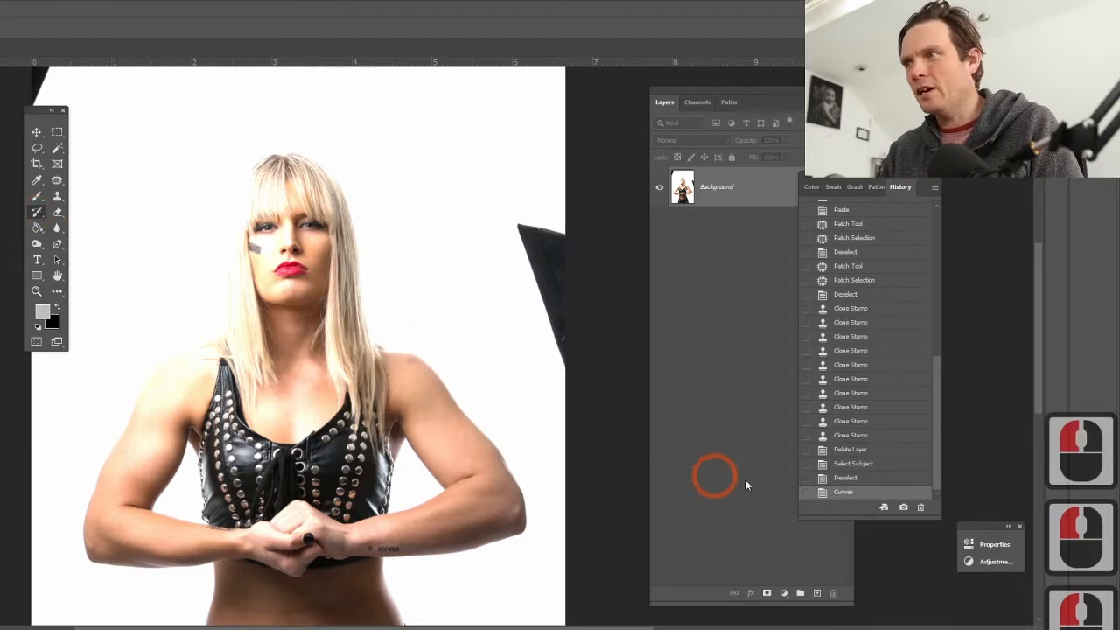
click(805, 464)
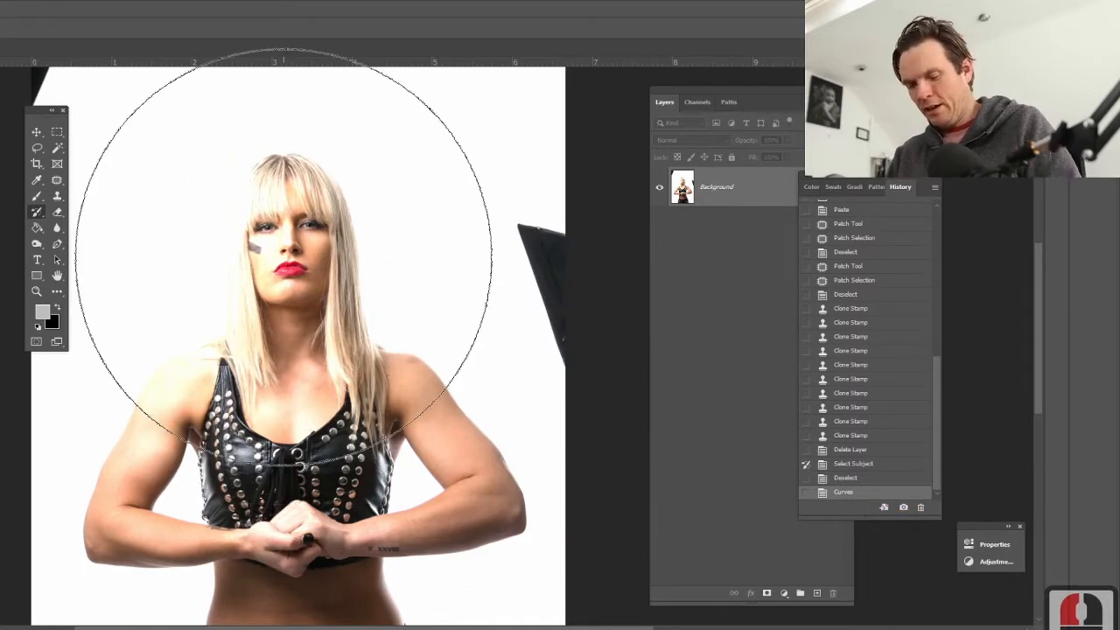
Step: Shrink the History Brush and paint the original tones back over the woman's face, hair, arms and hands
key([)
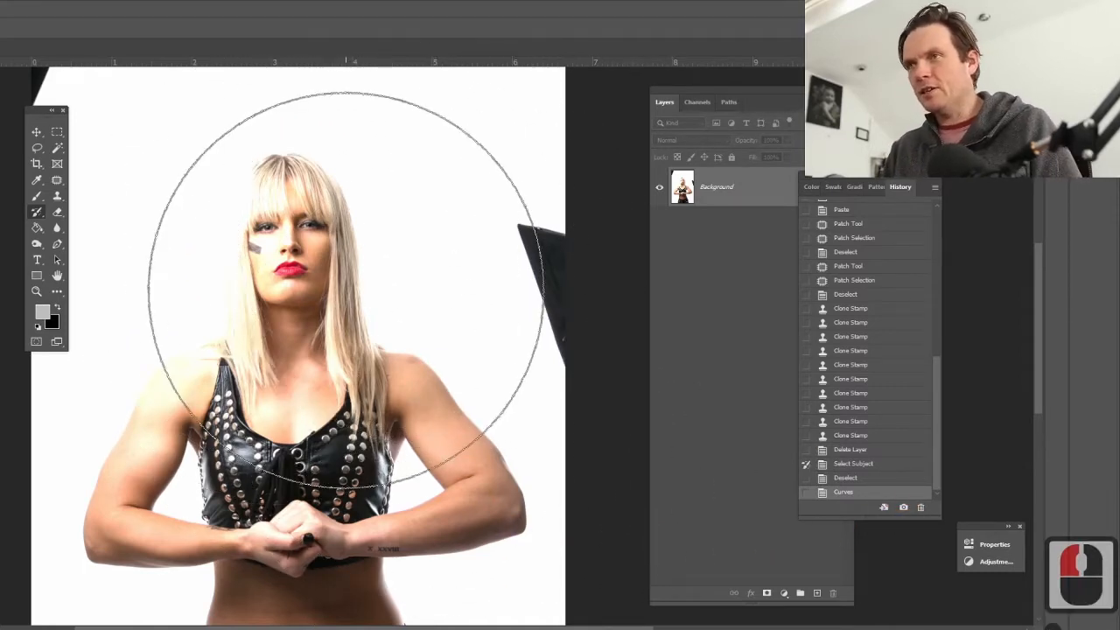
key([)
key([)
key([)
key([)
key([)
key([)
key([)
key([)
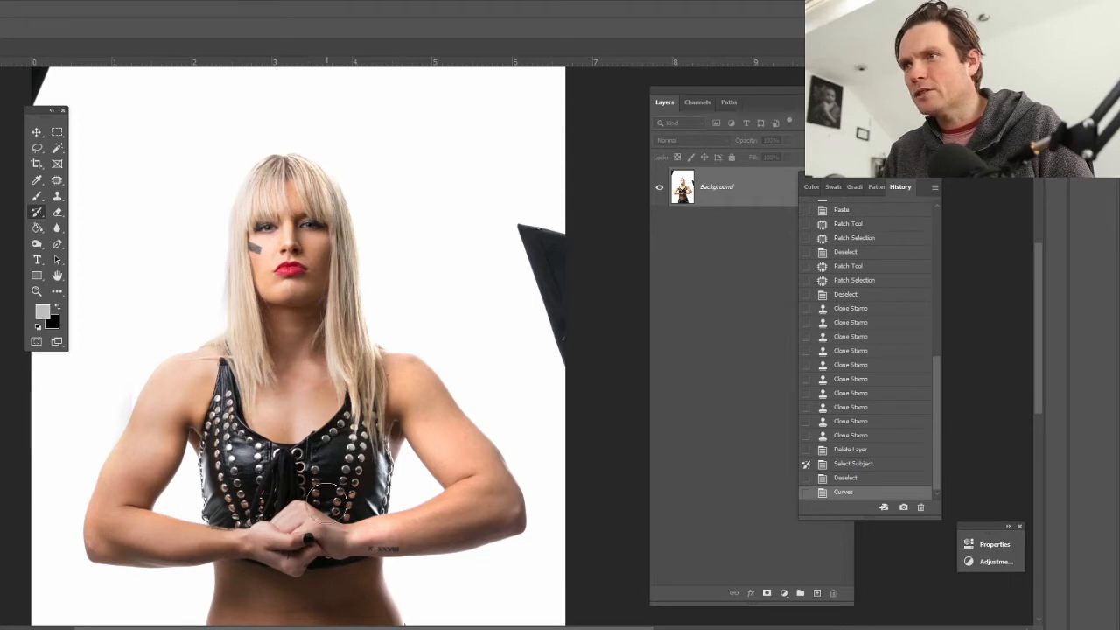
click(316, 514)
click(400, 538)
click(459, 448)
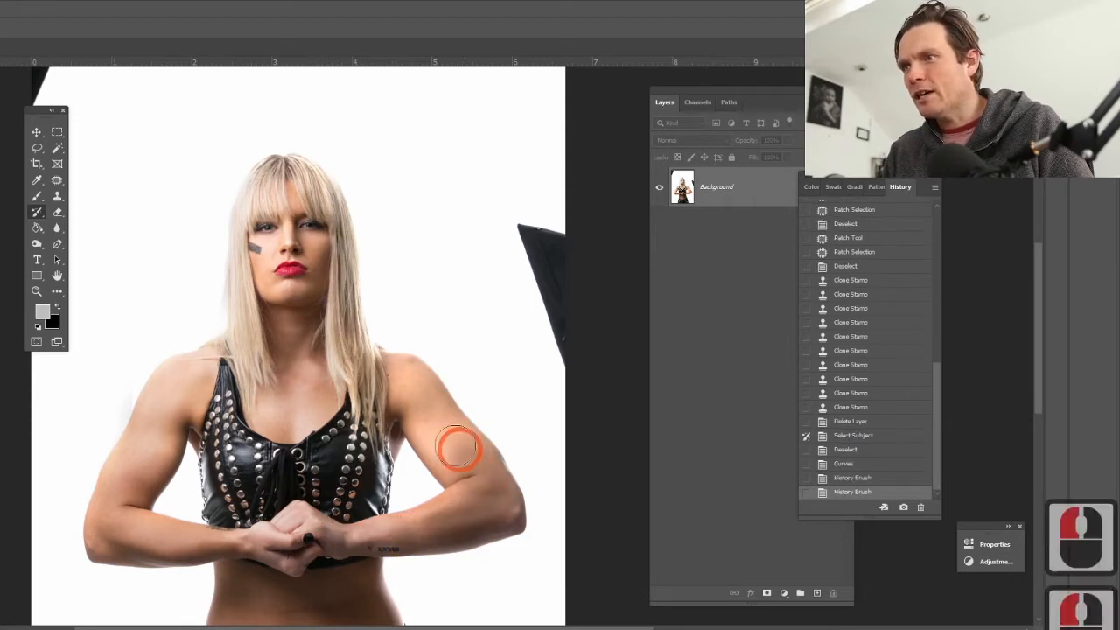
Step: Paint the original tones back over the woman's stomach, studded shorts and upper legs with the History Brush
drag(300, 519, 284, 292)
mouse_move(231, 400)
mouse_down()
mouse_move(235, 438)
mouse_move(298, 435)
mouse_up()
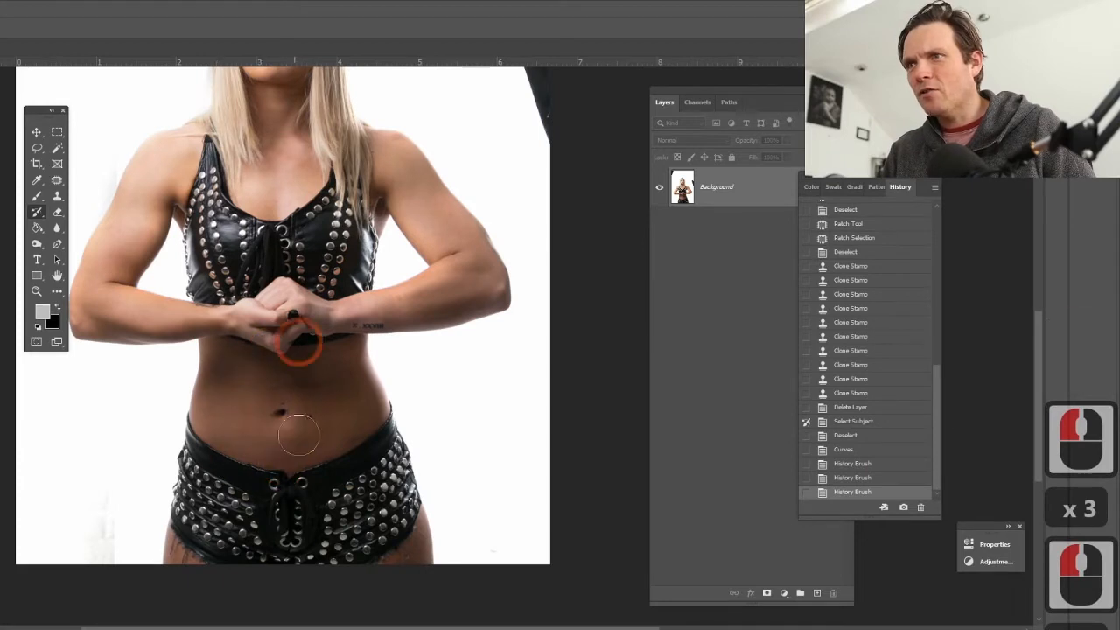
click(192, 563)
drag(318, 397, 338, 574)
click(516, 429)
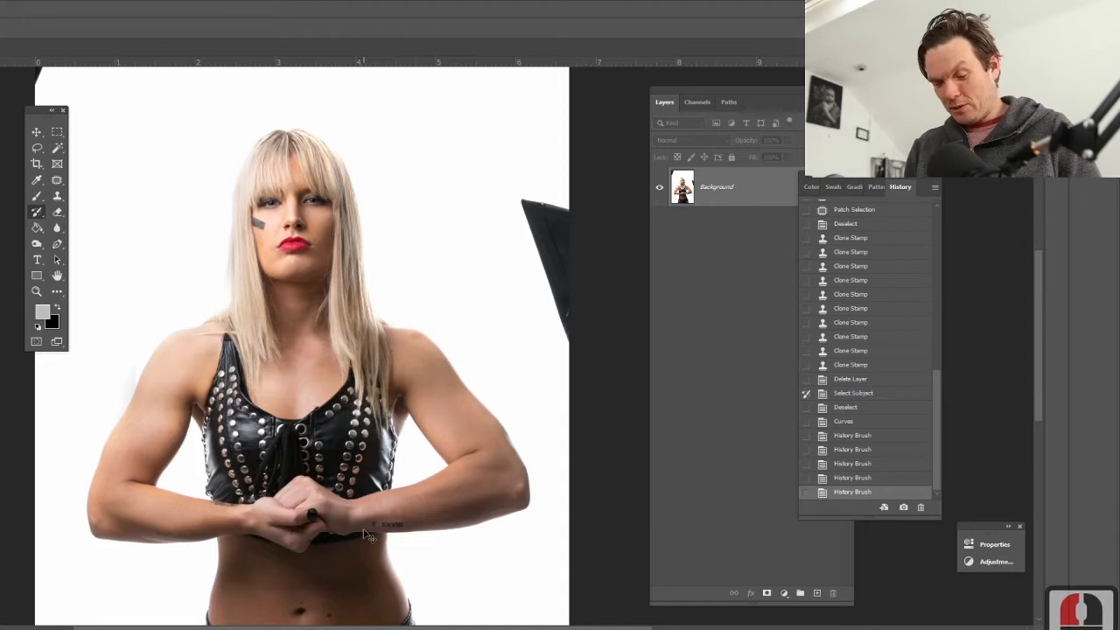
Step: Go back in the history to the Delete Layer state, discarding the Curves and History Brush edits
key(ctrl+minus)
key(ctrl+minus)
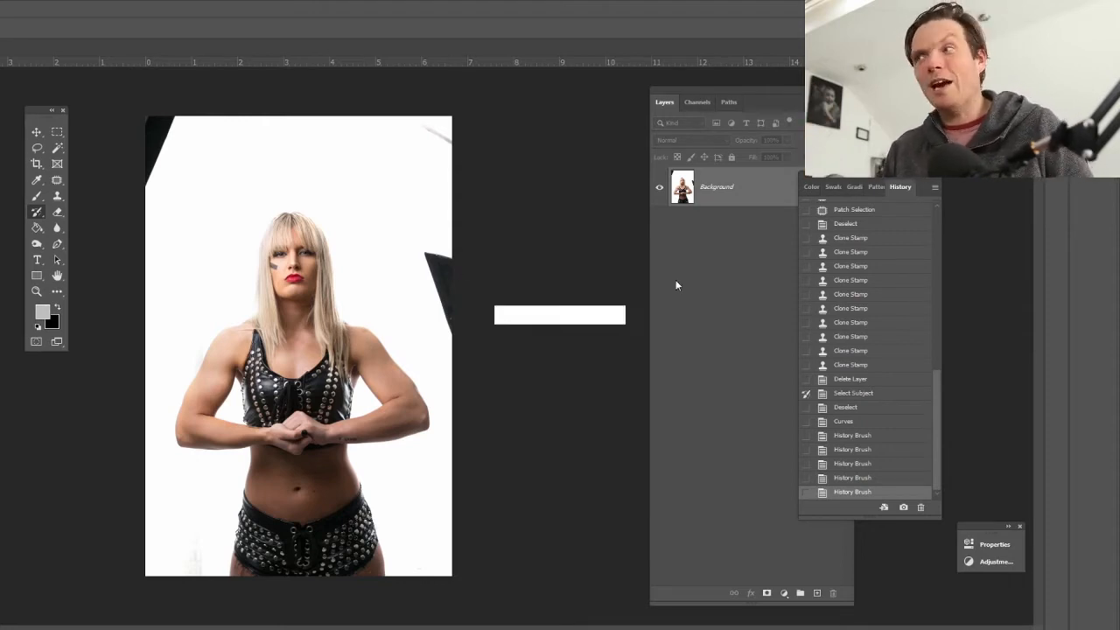
click(855, 368)
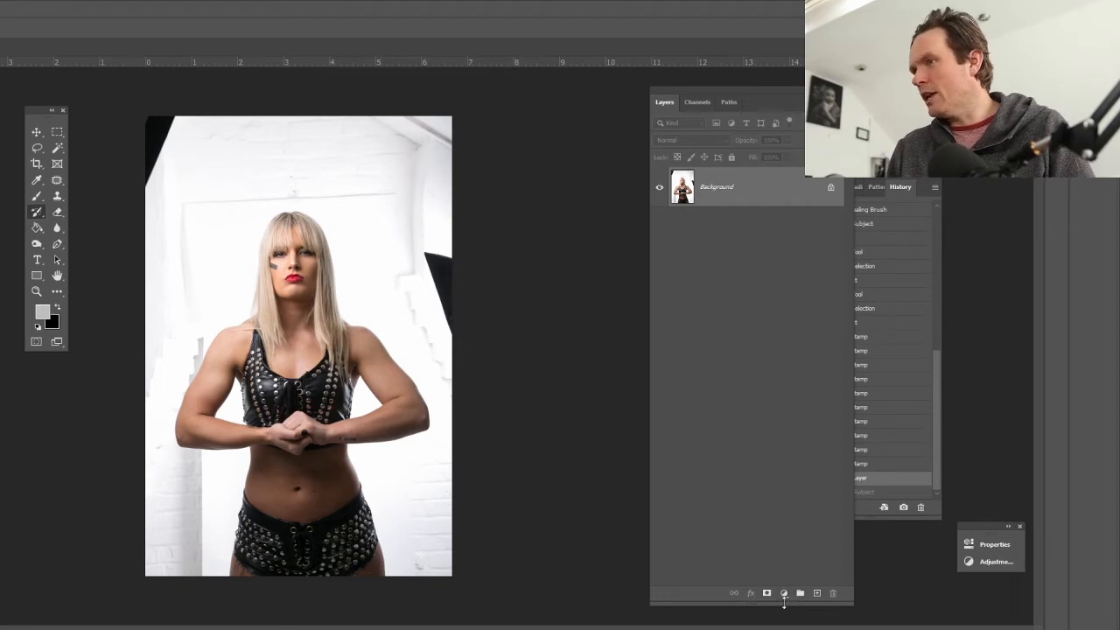
Step: Add a Levels adjustment layer above the photo and raise its black input level to 150
click(784, 594)
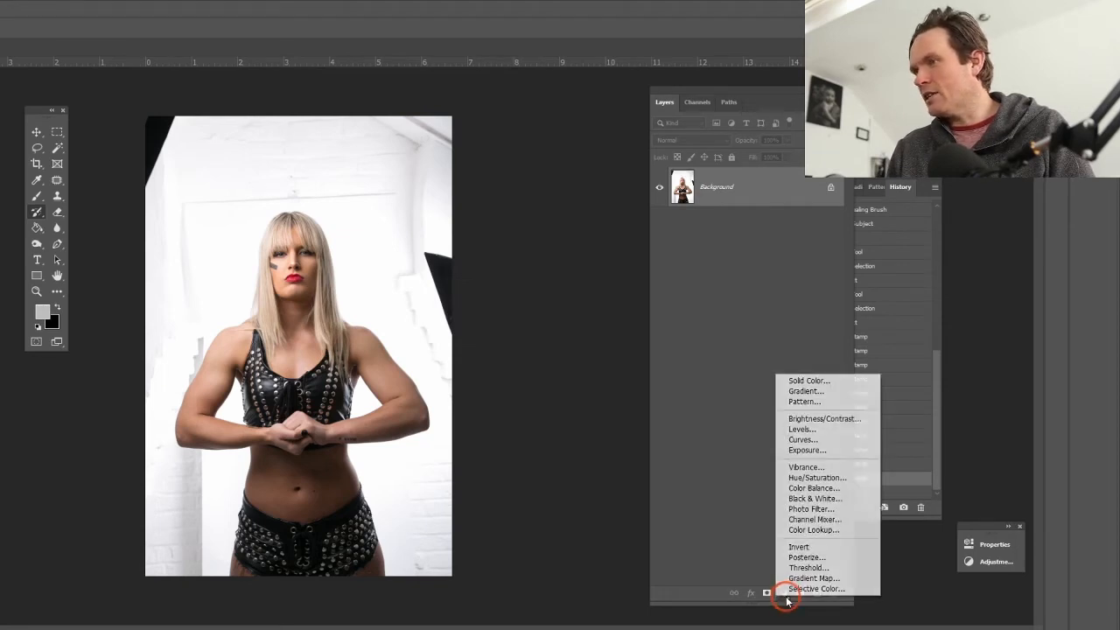
click(809, 430)
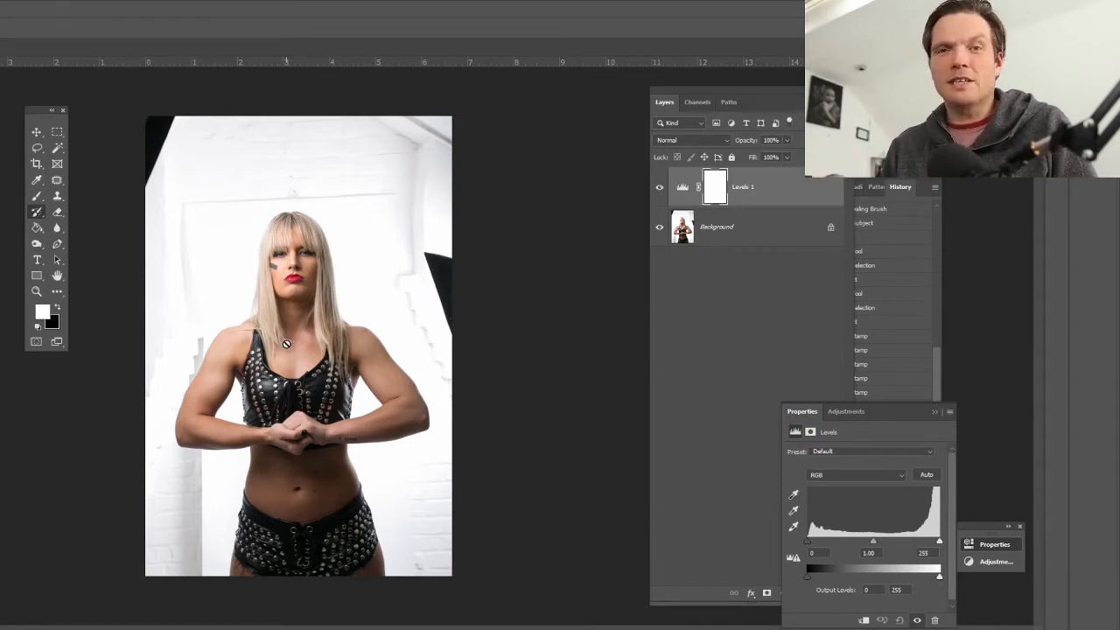
drag(859, 413, 641, 276)
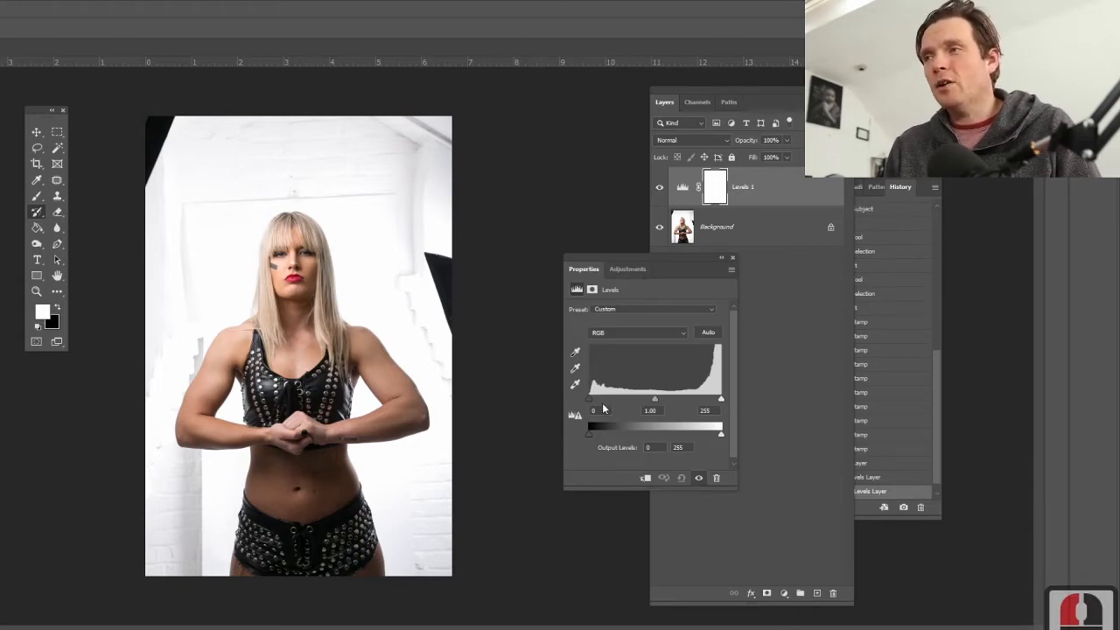
drag(591, 401, 667, 398)
Step: Examine the darkened photo's wall on both sides of the woman for areas that are not pure white
key(z)
click(456, 576)
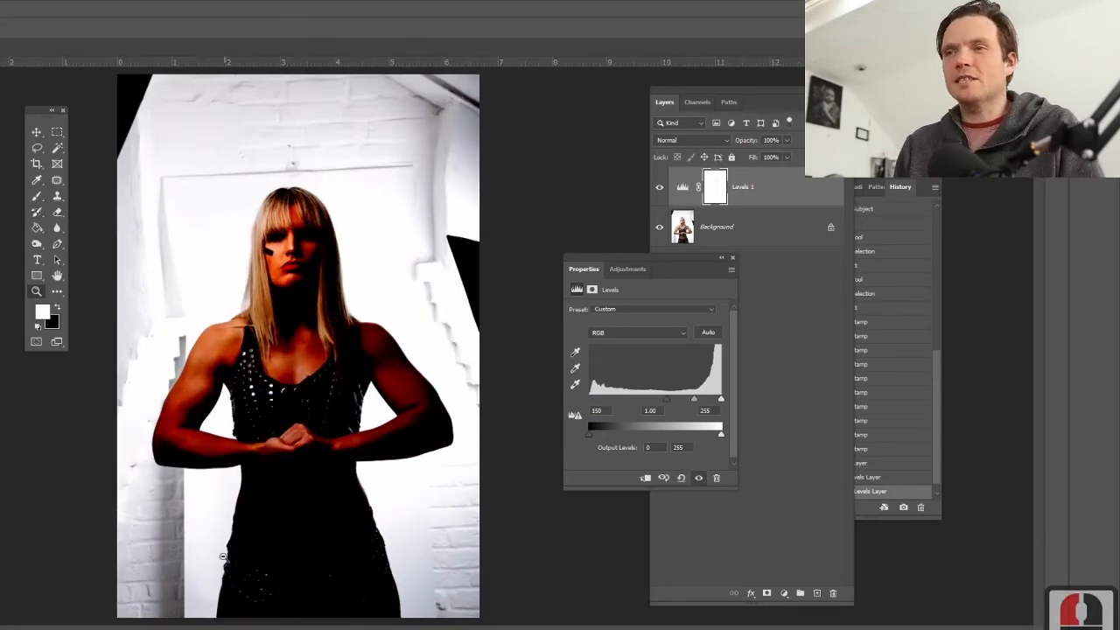
click(175, 562)
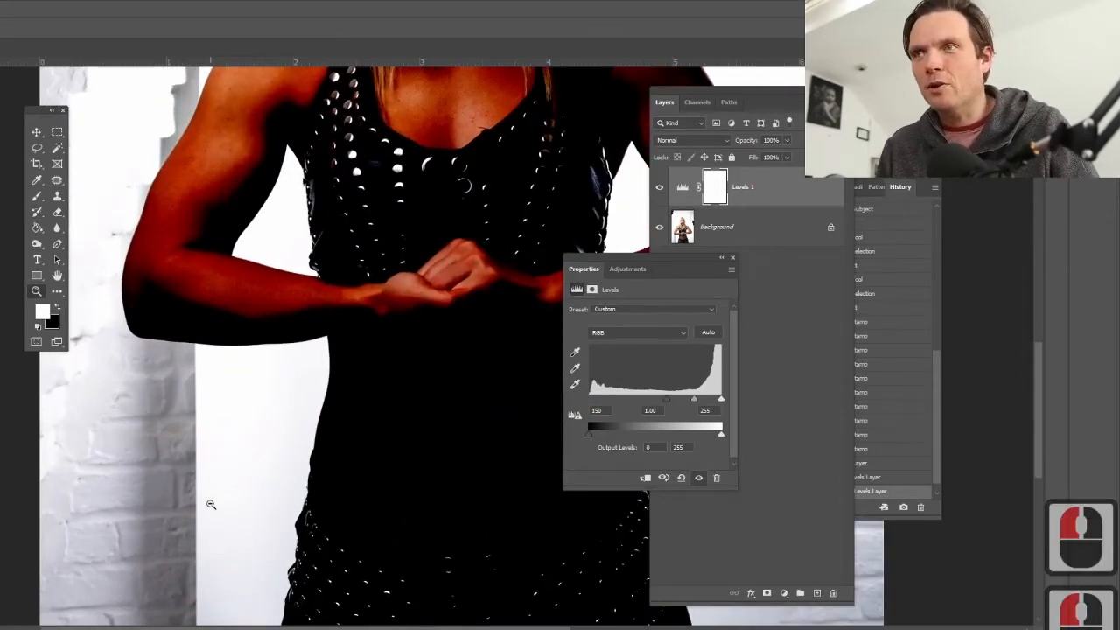
drag(212, 500, 175, 625)
drag(145, 135, 210, 514)
drag(300, 333, 105, 343)
drag(330, 207, 338, 212)
drag(422, 288, 222, 141)
drag(320, 376, 301, 131)
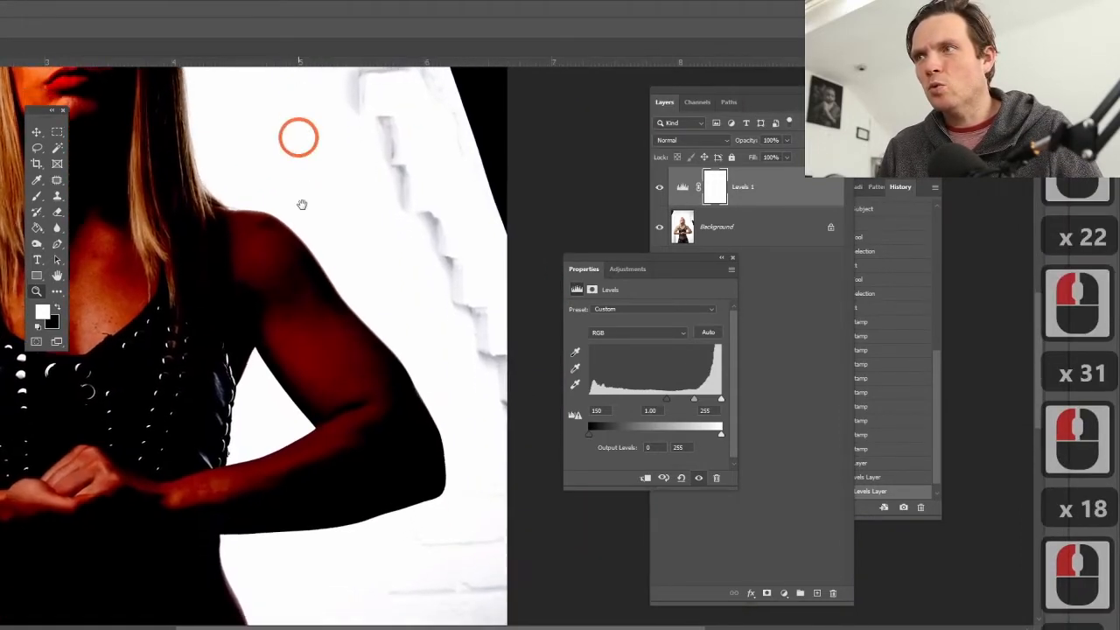
drag(365, 595, 386, 351)
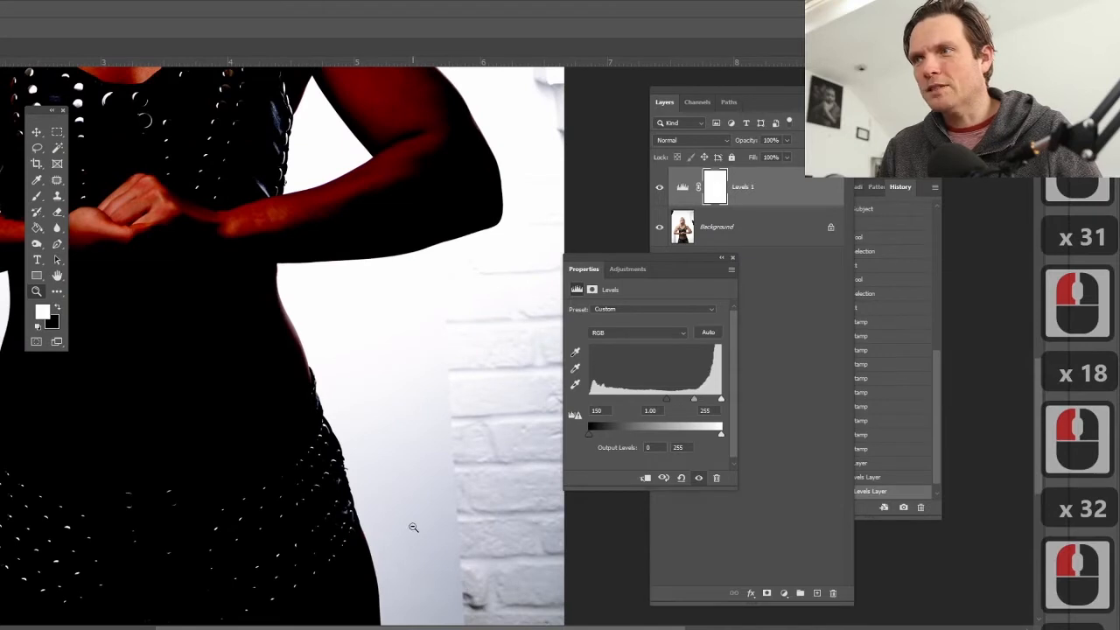
drag(451, 382, 700, 417)
click(615, 398)
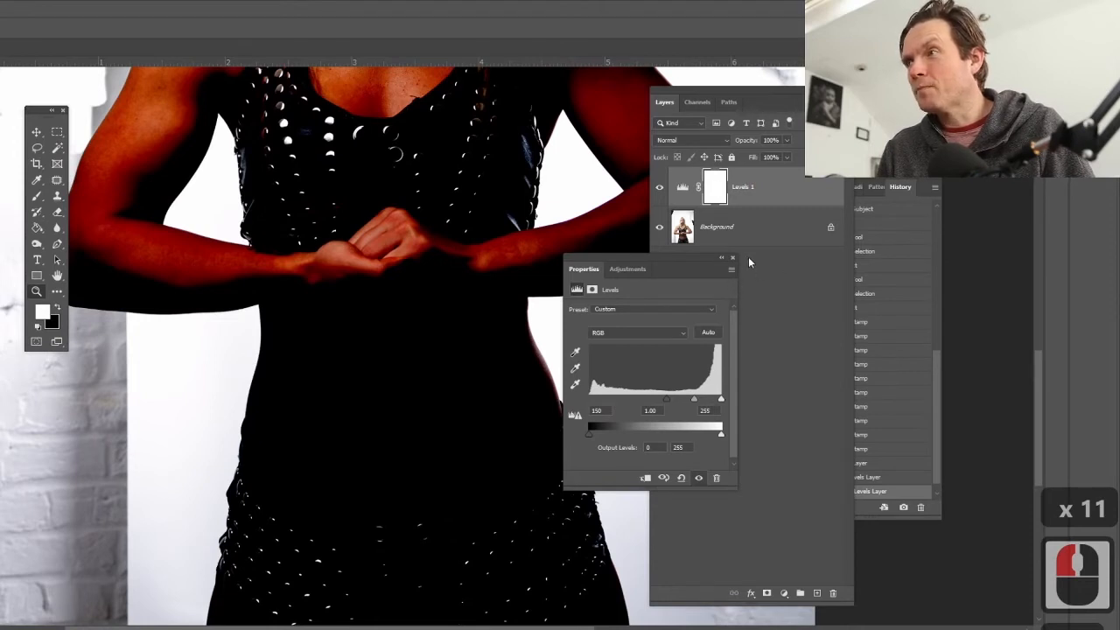
Step: Select the Background layer, set the Dodge tool to the Highlights range, and clear the floating panels off the photo
click(762, 230)
drag(612, 265, 830, 294)
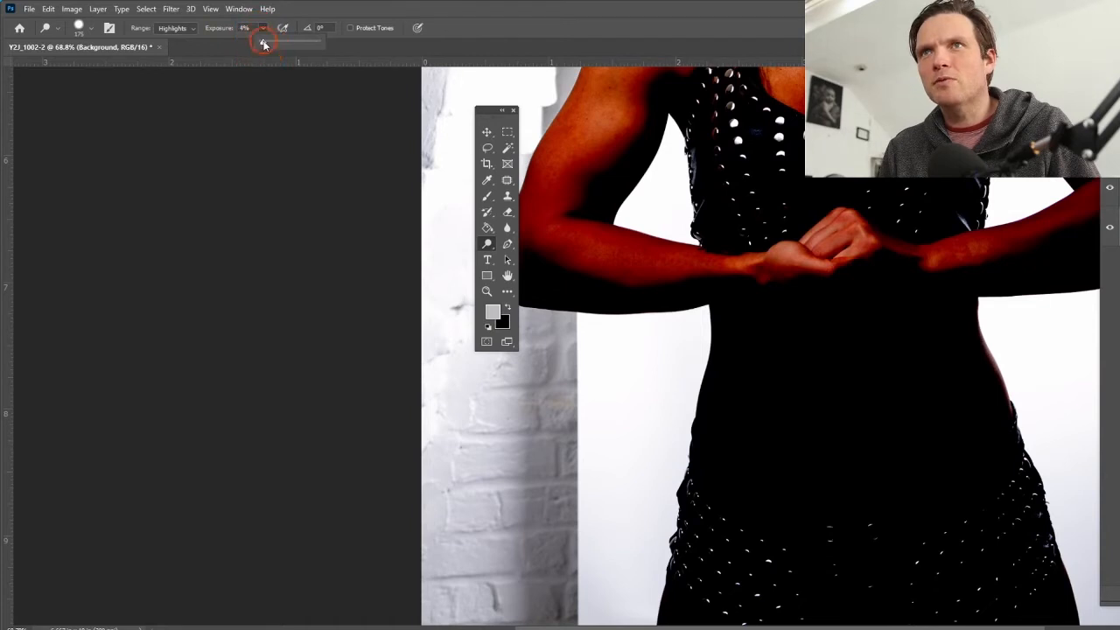
click(262, 105)
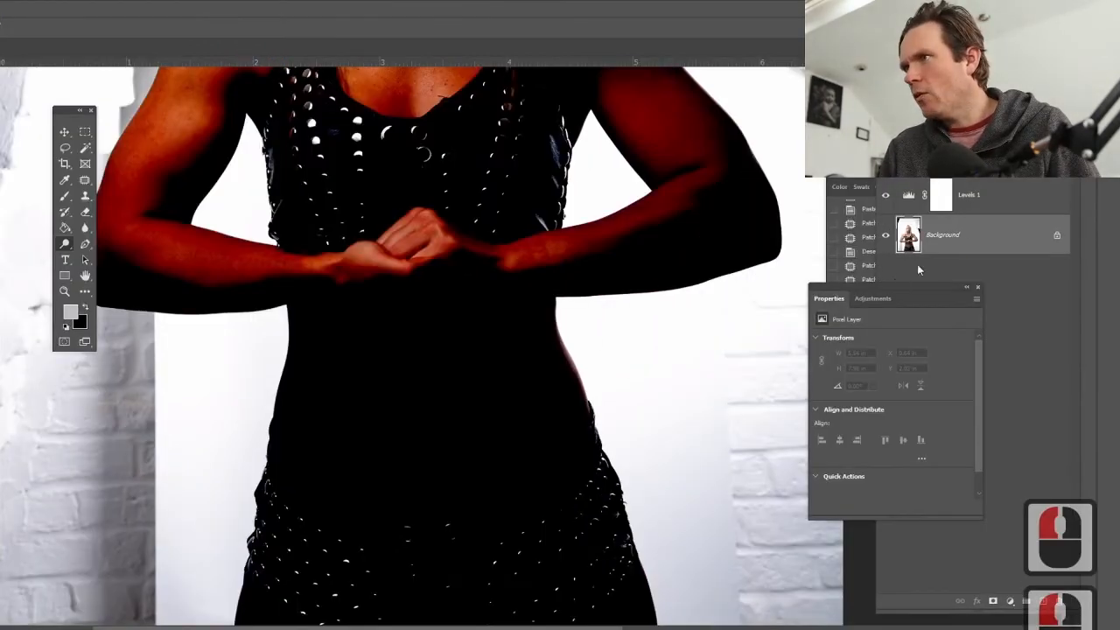
click(930, 298)
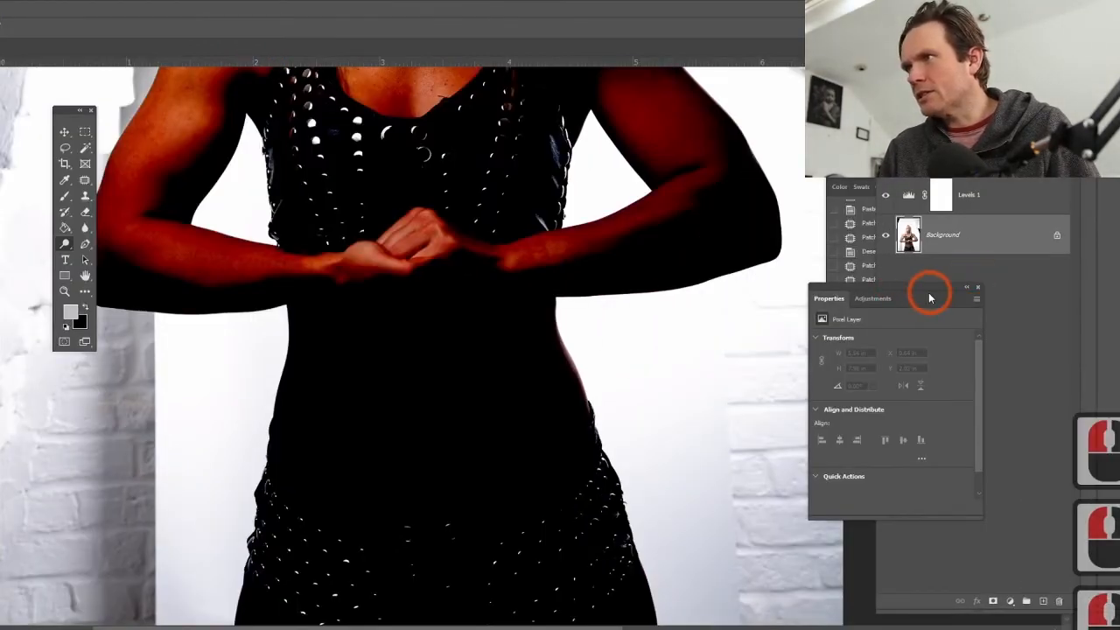
drag(857, 291, 997, 406)
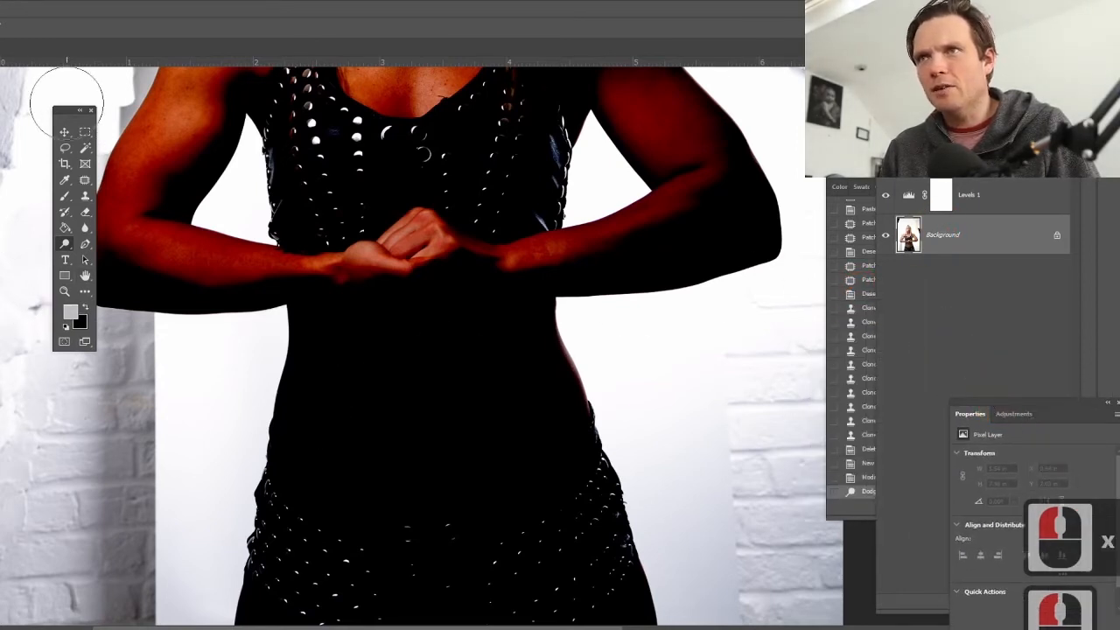
drag(62, 115, 0, 115)
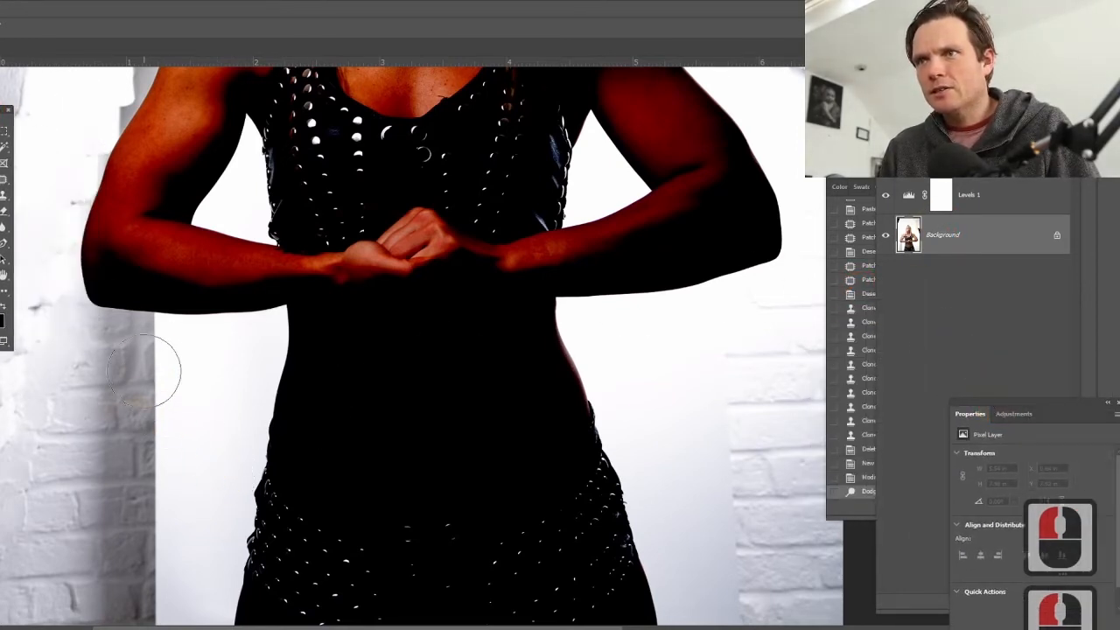
Step: Dodge the grey brick wall to white along the photo's left side, from the woman's hip up past her shoulder
mouse_move(144, 429)
mouse_down()
mouse_move(145, 390)
mouse_move(137, 495)
mouse_move(149, 595)
mouse_move(130, 526)
mouse_move(82, 473)
mouse_move(8, 587)
mouse_move(20, 527)
mouse_move(90, 420)
mouse_move(172, 365)
mouse_move(68, 365)
mouse_move(107, 346)
mouse_move(146, 356)
mouse_move(114, 324)
mouse_move(267, 340)
mouse_move(313, 397)
mouse_move(449, 448)
mouse_up()
click(208, 444)
mouse_move(261, 367)
mouse_down()
mouse_move(260, 304)
mouse_move(277, 278)
mouse_move(258, 309)
mouse_move(293, 195)
mouse_move(314, 177)
mouse_move(285, 306)
mouse_move(354, 120)
mouse_move(344, 112)
mouse_move(320, 136)
mouse_move(289, 231)
mouse_move(312, 346)
mouse_up()
mouse_move(245, 345)
mouse_down()
mouse_move(230, 216)
mouse_move(262, 263)
mouse_move(336, 243)
mouse_up()
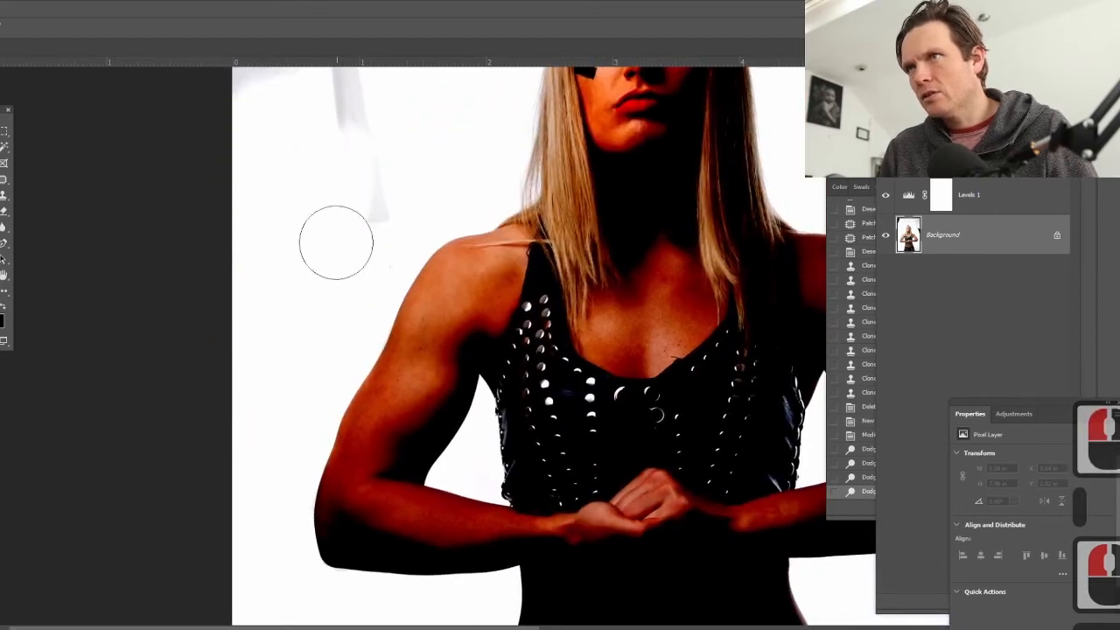
drag(351, 185, 321, 331)
mouse_move(332, 265)
mouse_down()
mouse_move(332, 237)
mouse_move(272, 292)
mouse_move(187, 205)
mouse_up()
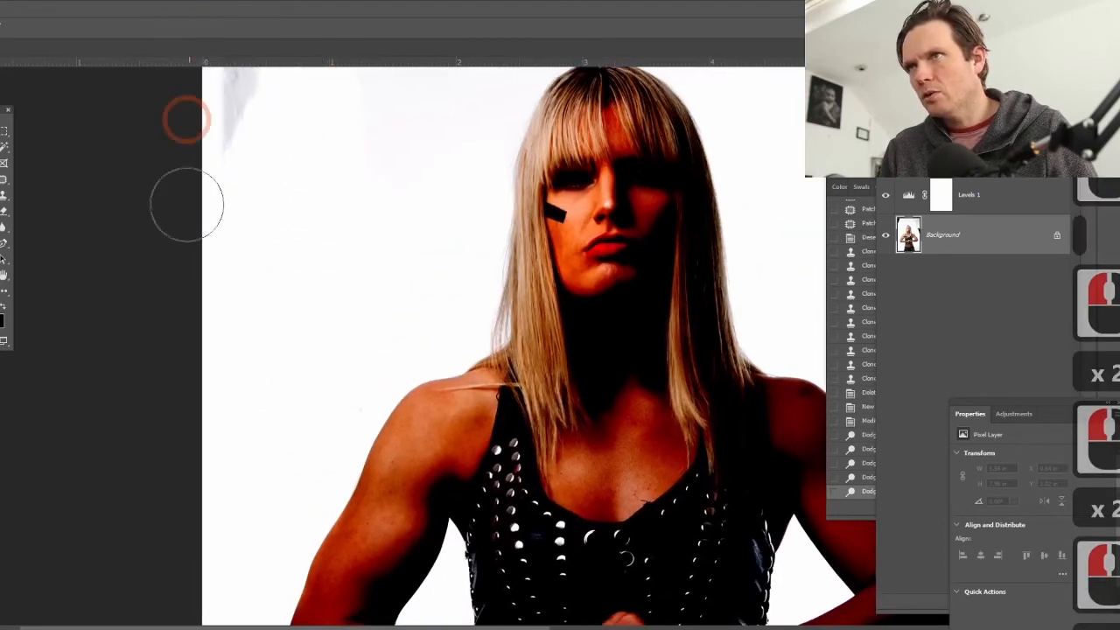
Step: Dodge the grey wall and brick shadows above the woman's head to white across the photo's upper part
drag(296, 180, 285, 400)
mouse_move(293, 314)
mouse_down()
mouse_move(256, 76)
mouse_move(546, 267)
mouse_move(635, 233)
mouse_move(620, 231)
mouse_move(643, 210)
mouse_move(686, 224)
mouse_move(391, 60)
mouse_move(332, 83)
mouse_up()
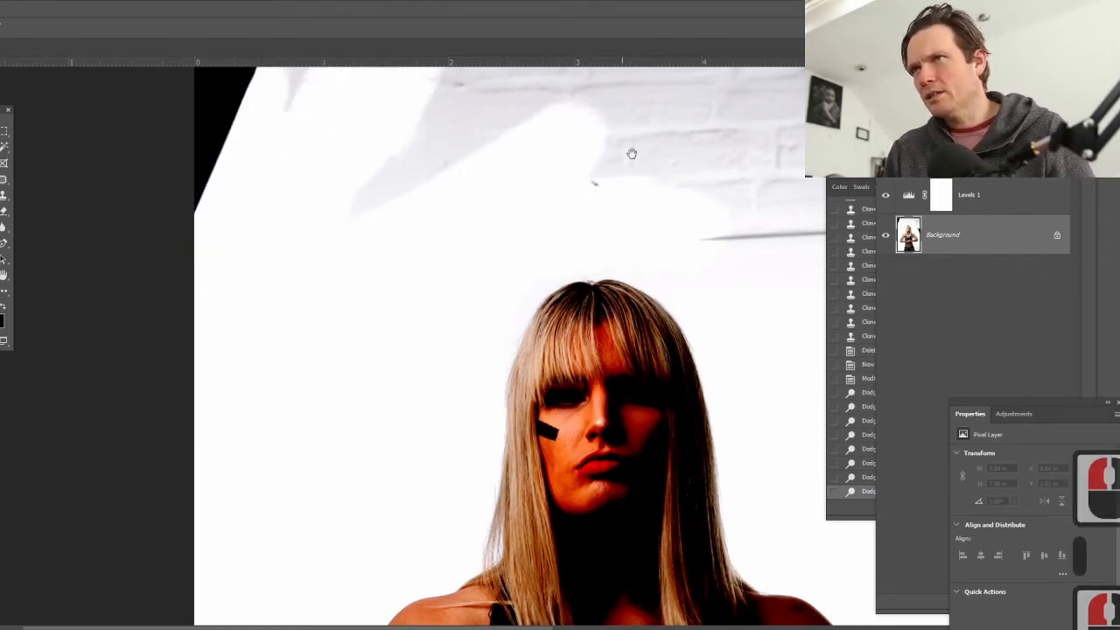
mouse_move(632, 153)
mouse_down()
mouse_move(425, 357)
mouse_move(117, 247)
mouse_move(418, 215)
mouse_move(292, 354)
mouse_move(575, 415)
mouse_move(770, 280)
mouse_up()
mouse_move(687, 422)
mouse_down()
mouse_move(594, 391)
mouse_move(580, 270)
mouse_move(294, 314)
mouse_move(391, 336)
mouse_move(424, 214)
mouse_move(436, 393)
mouse_move(427, 374)
mouse_move(361, 351)
mouse_move(328, 314)
mouse_move(279, 360)
mouse_move(259, 315)
mouse_up()
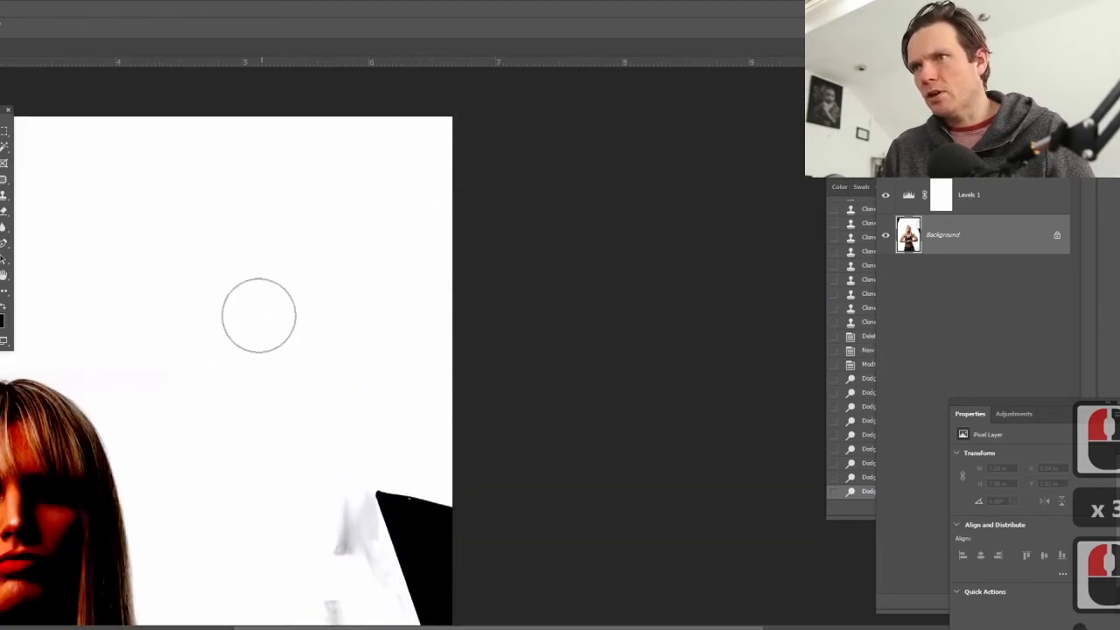
Step: Dodge the grey wall beside the black panel and the woman's shoulder on the photo's right side to white
mouse_move(324, 465)
mouse_down()
mouse_move(342, 177)
mouse_move(340, 285)
mouse_move(404, 363)
mouse_move(463, 540)
mouse_up()
drag(423, 460, 365, 218)
drag(417, 511, 420, 549)
drag(412, 474, 389, 586)
drag(394, 570, 394, 581)
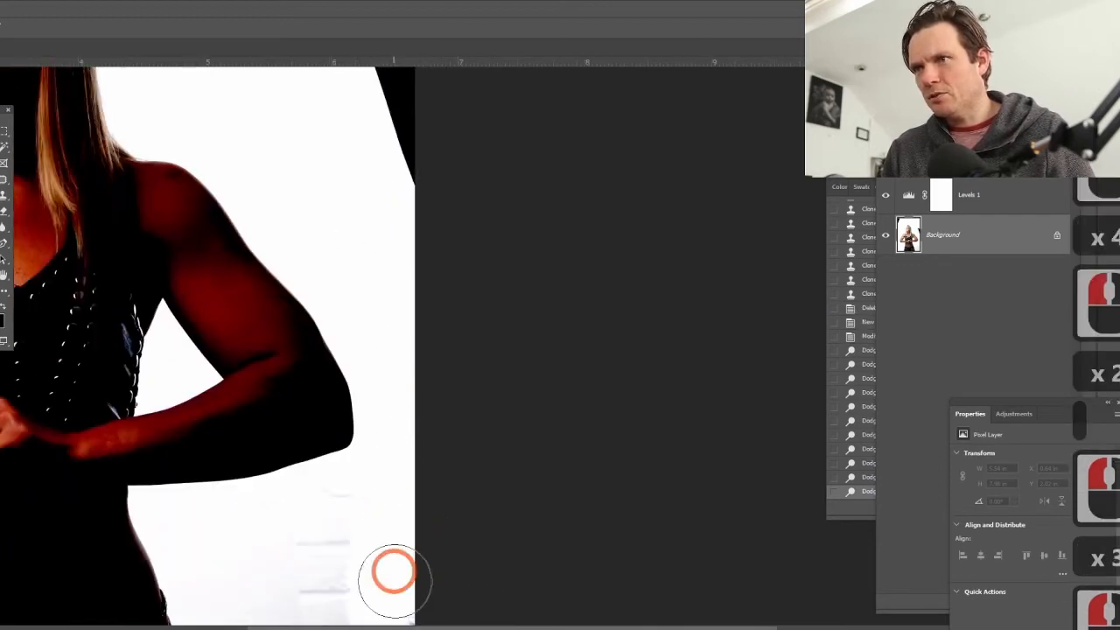
Step: Dodge the grey bricks below the woman's elbow and beside her hip to white, down to the photo's lower-right corner
drag(355, 441, 379, 189)
drag(377, 285, 308, 502)
drag(325, 315, 400, 555)
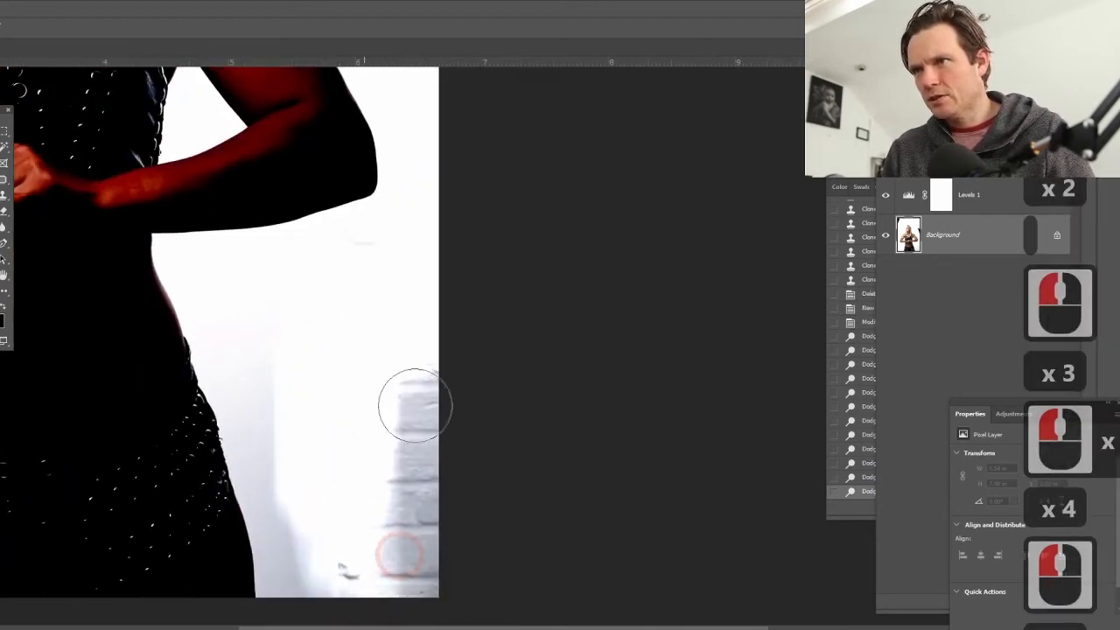
drag(415, 404, 408, 578)
drag(304, 560, 265, 478)
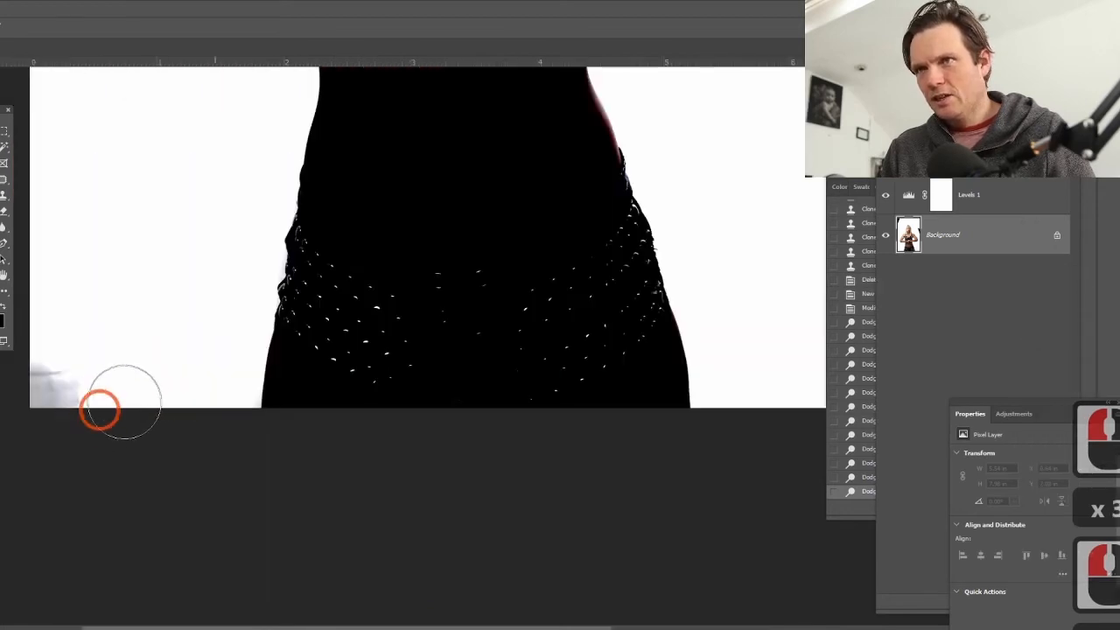
Step: Dodge the leftover grey in the photo's lower-left corner and check the background around the hip, arms and head
drag(100, 408, 4, 382)
mouse_move(232, 252)
mouse_down()
mouse_move(190, 566)
mouse_move(220, 475)
mouse_move(247, 467)
mouse_up()
click(216, 561)
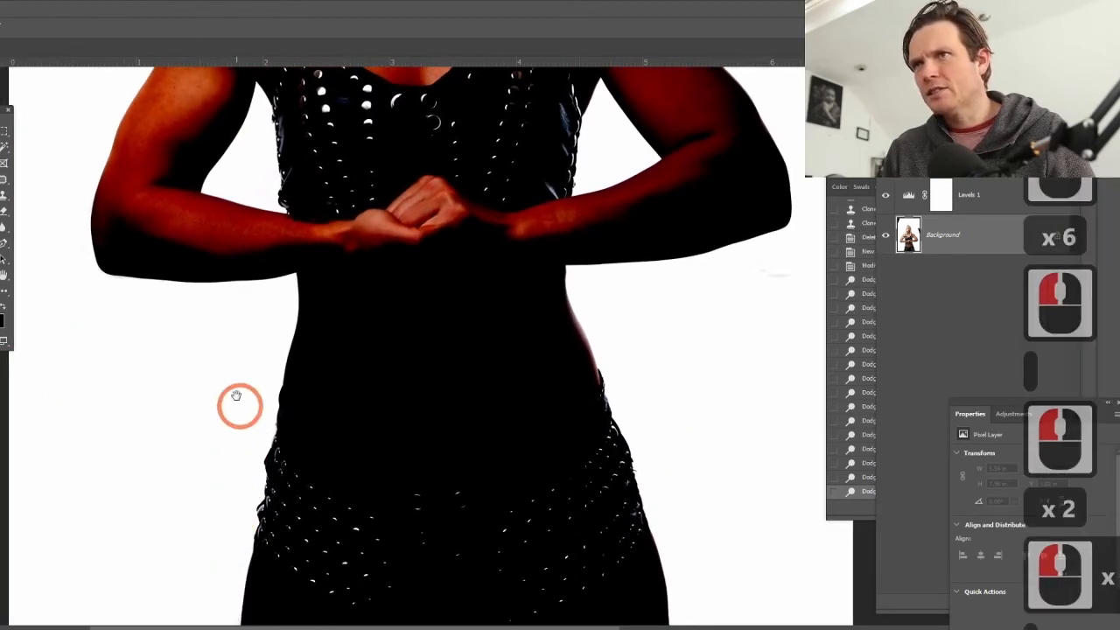
drag(311, 118, 276, 372)
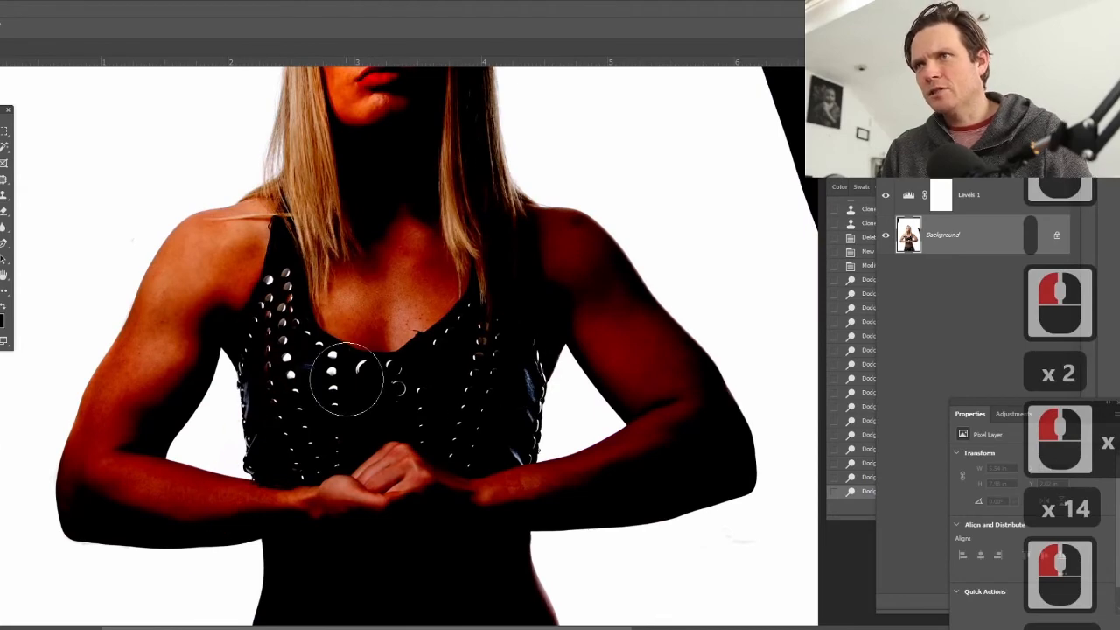
drag(479, 393, 478, 50)
drag(477, 298, 478, 465)
drag(476, 83, 455, 453)
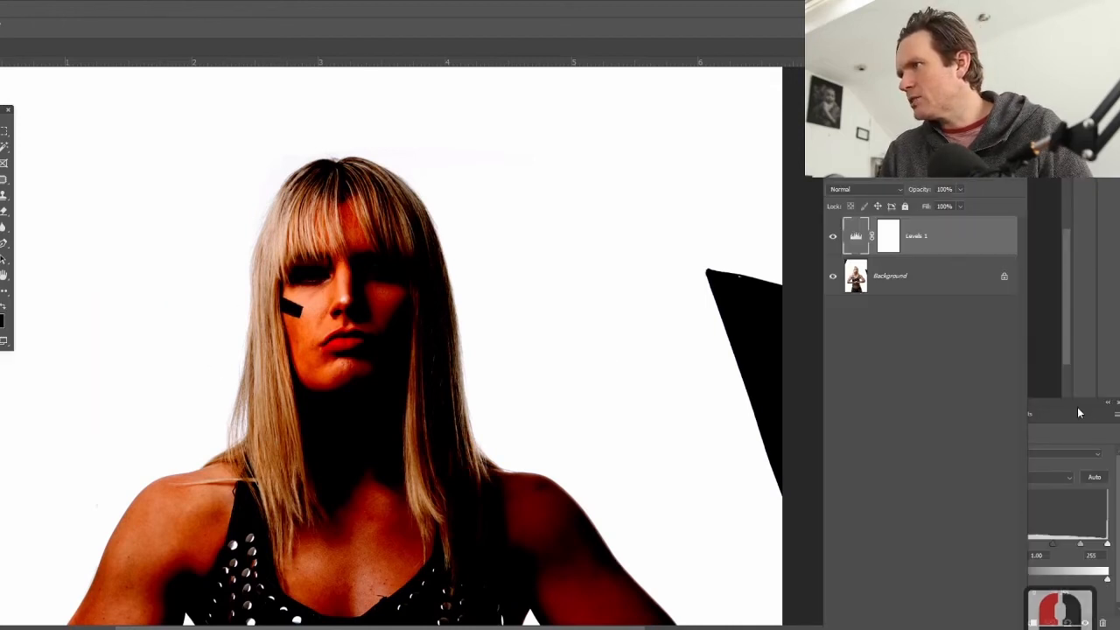
Step: Raise the black input level of the Levels check layer to 229
click(1077, 403)
drag(1053, 411, 849, 358)
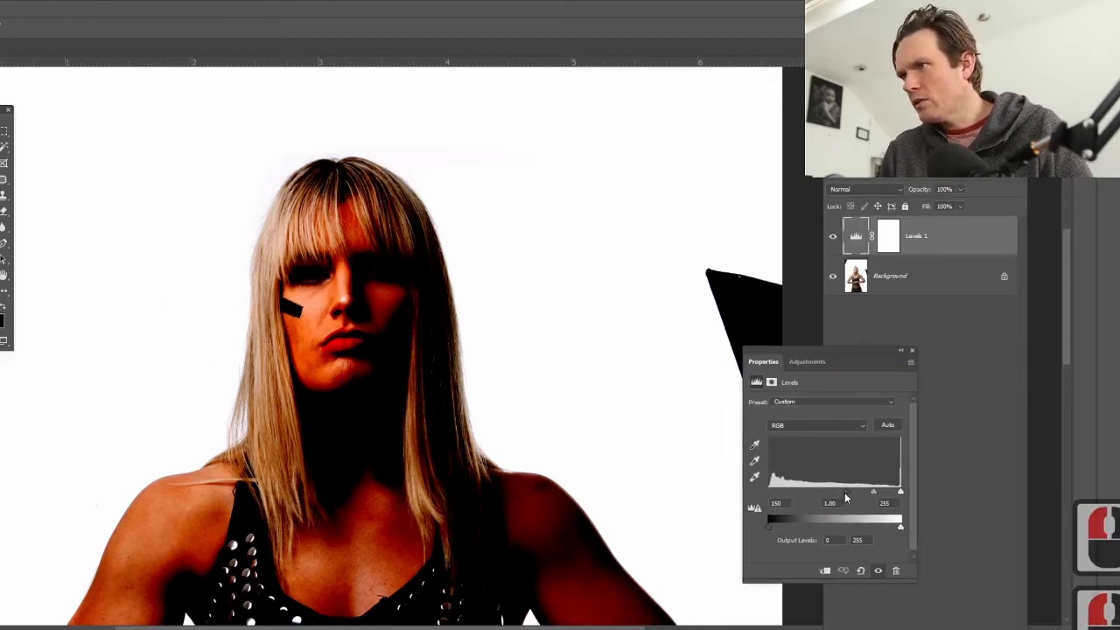
drag(846, 498, 889, 494)
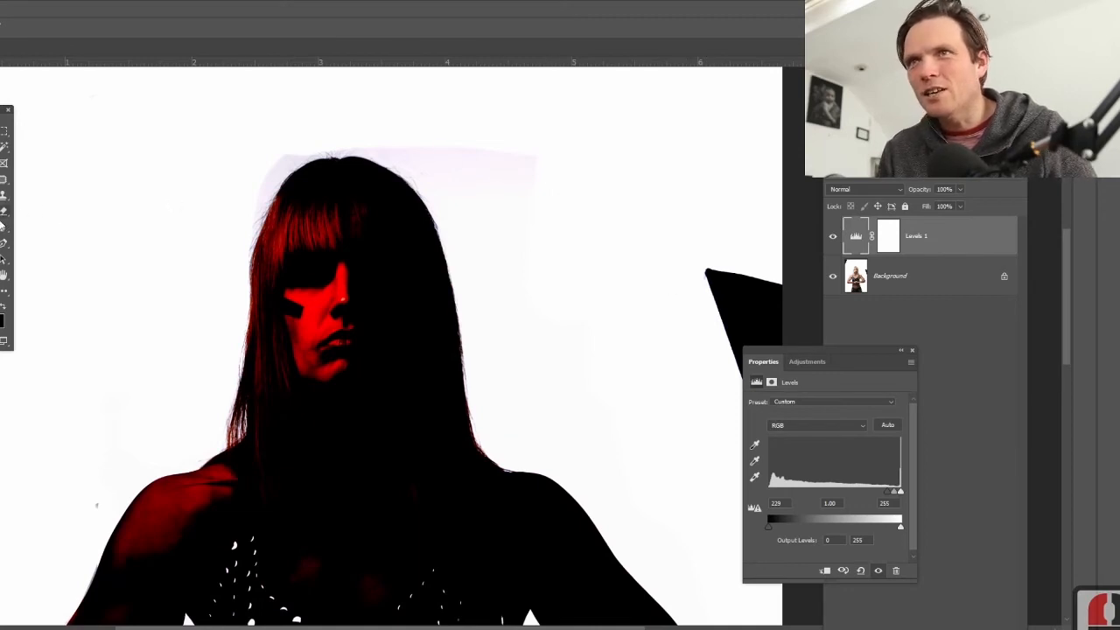
Step: Dodge the faint tint above the woman's head and the grey beside her hair to white on the Background layer
click(935, 275)
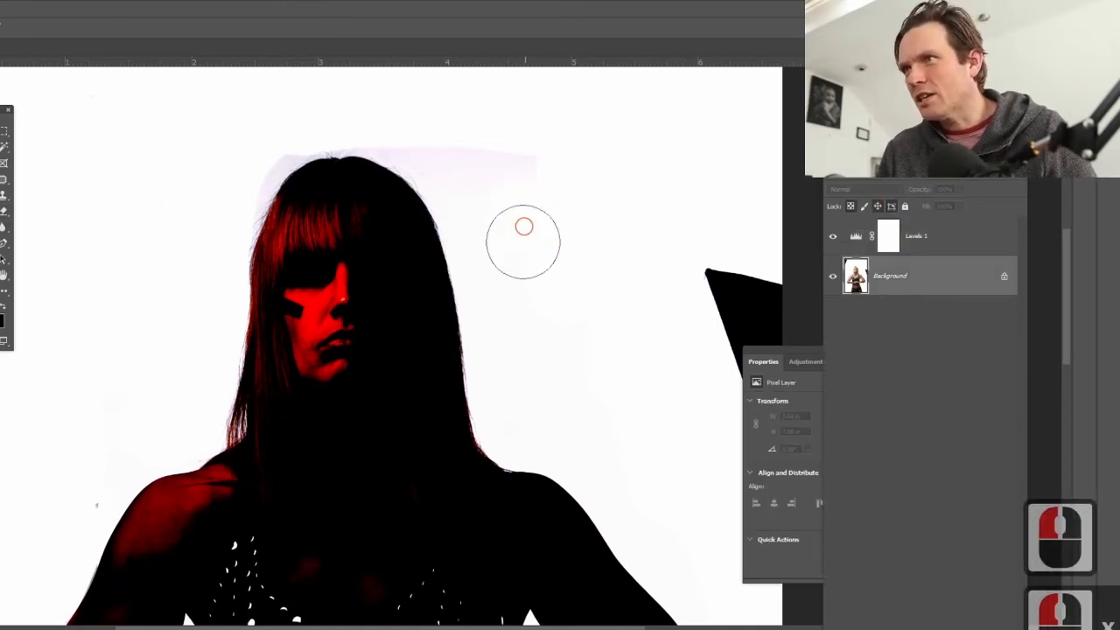
drag(471, 150, 470, 170)
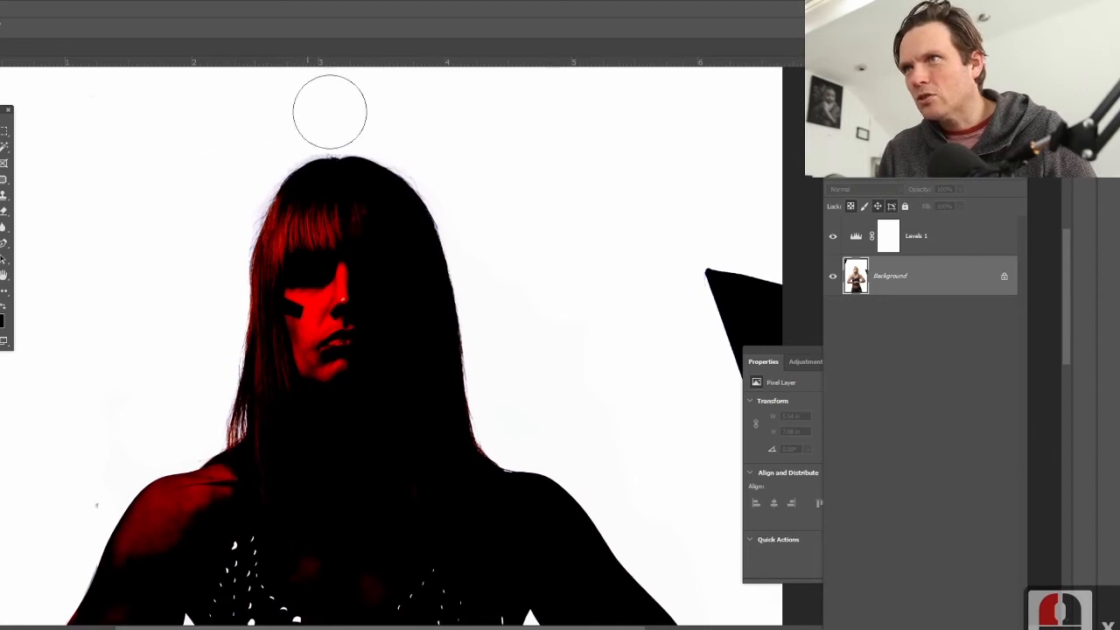
mouse_move(122, 398)
mouse_down()
mouse_move(213, 105)
mouse_move(231, 84)
mouse_up()
click(176, 171)
click(251, 253)
click(280, 315)
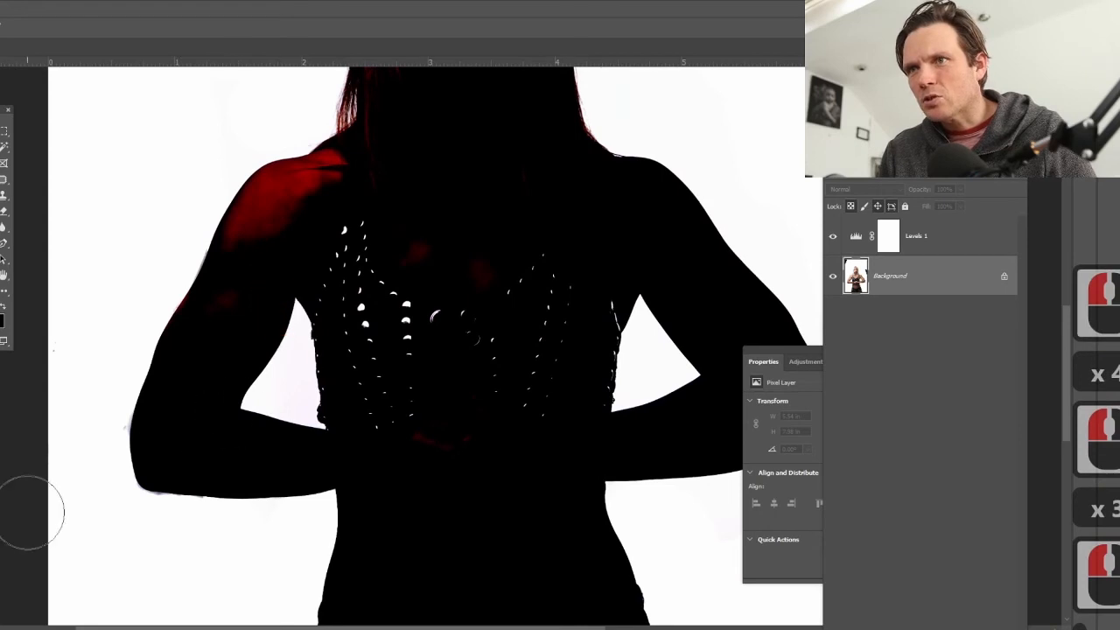
Step: Dodge the leftover grey around both of the woman's elbows and along the photo's lower-right side to white
click(108, 511)
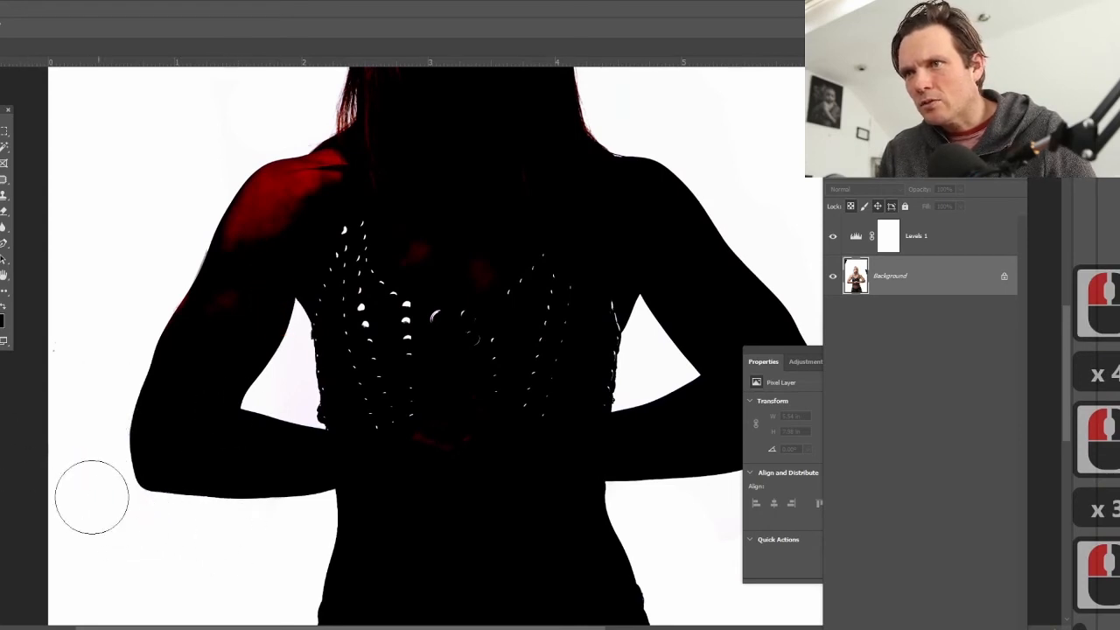
mouse_move(92, 497)
mouse_down()
mouse_move(92, 287)
mouse_move(38, 382)
mouse_up()
click(484, 355)
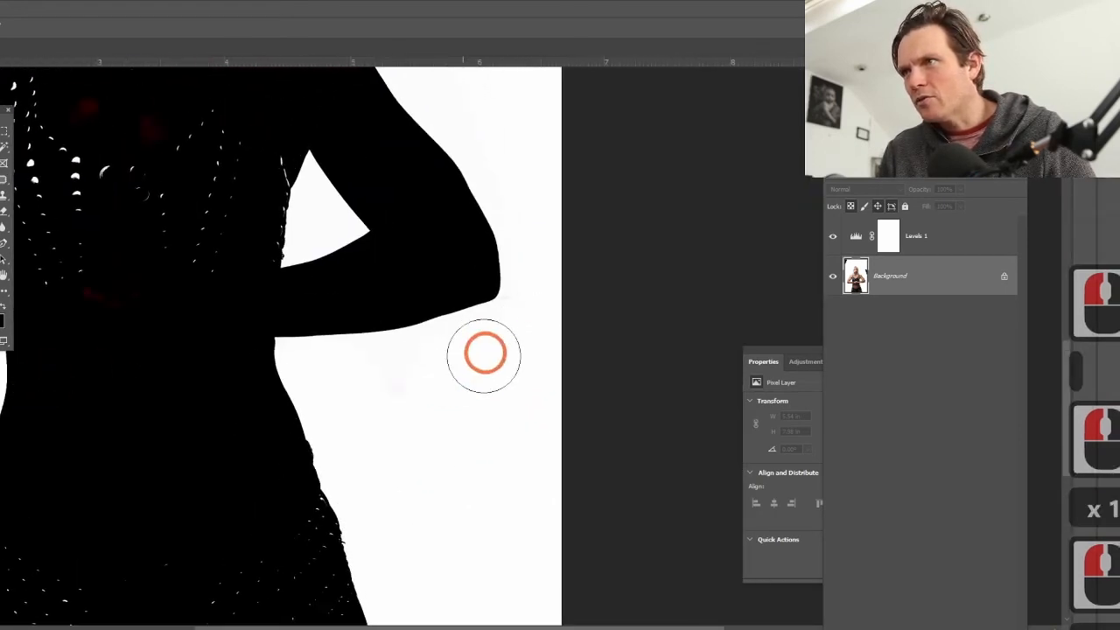
click(516, 160)
drag(423, 305, 532, 617)
mouse_move(373, 205)
mouse_down()
mouse_move(385, 271)
mouse_move(537, 587)
mouse_move(380, 375)
mouse_up()
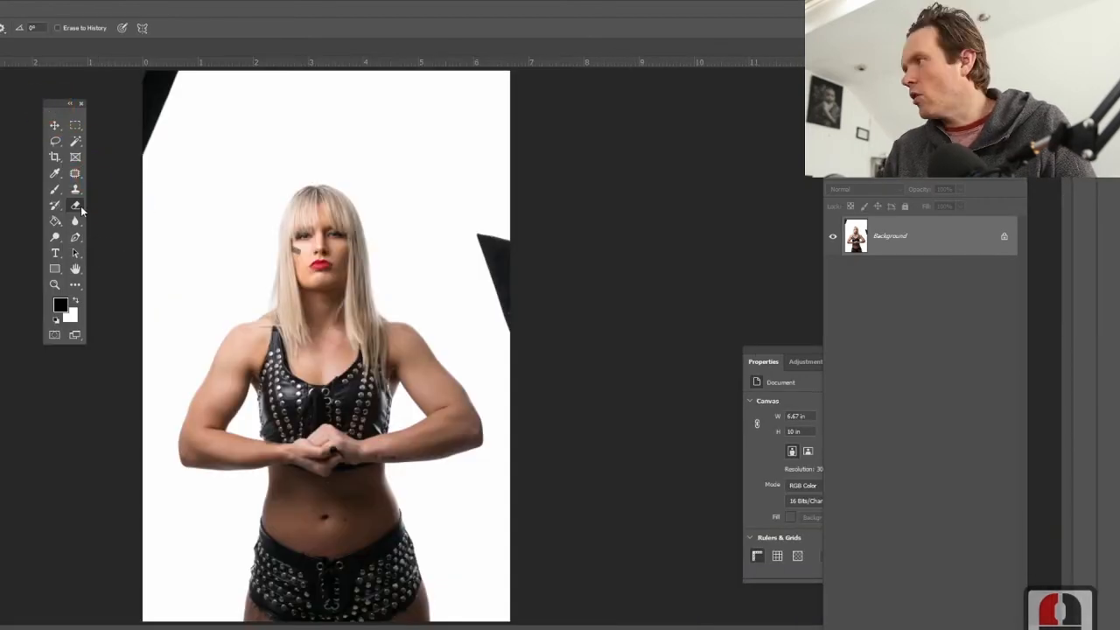
Step: Erase the black panels in the photo's upper-left corner and on its right edge to the white background colour
click(76, 299)
click(76, 298)
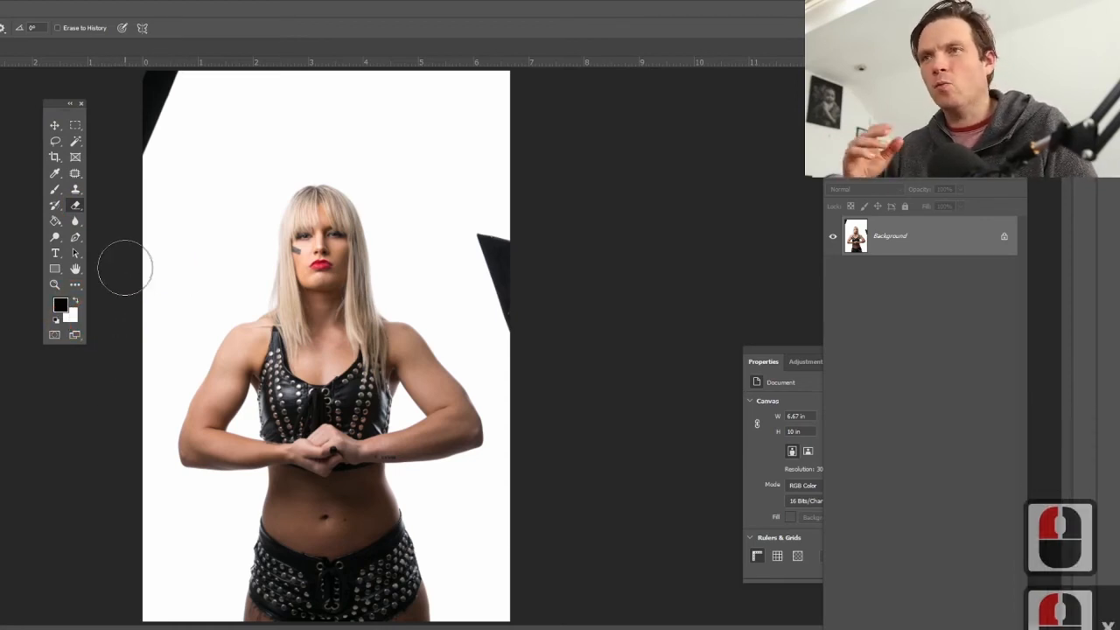
mouse_move(151, 181)
mouse_down()
mouse_move(142, 132)
mouse_move(160, 88)
mouse_move(270, 116)
mouse_up()
drag(498, 228, 522, 354)
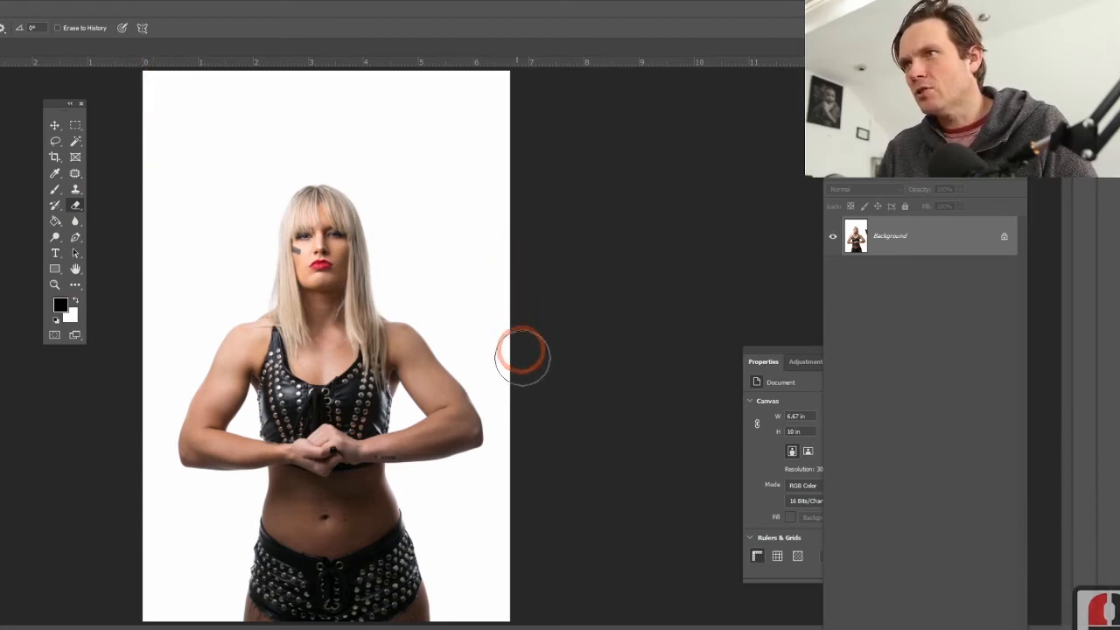
click(634, 478)
Step: Crop the empty strip off the top of the photo, keeping its full width, to about 6.67 by 8.62 in
click(55, 157)
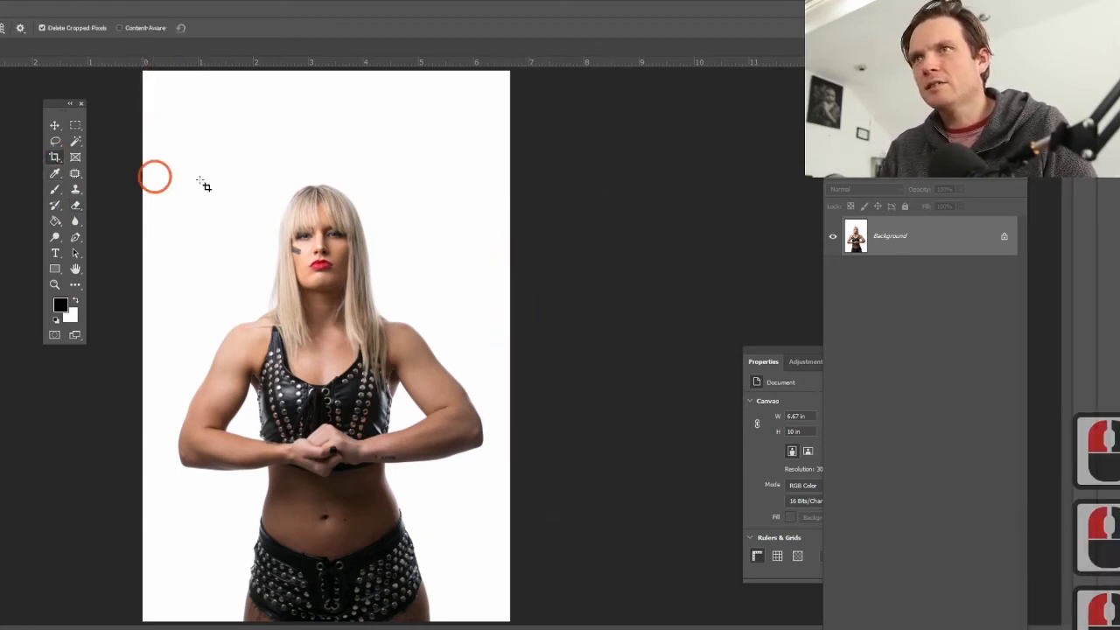
drag(141, 147, 508, 621)
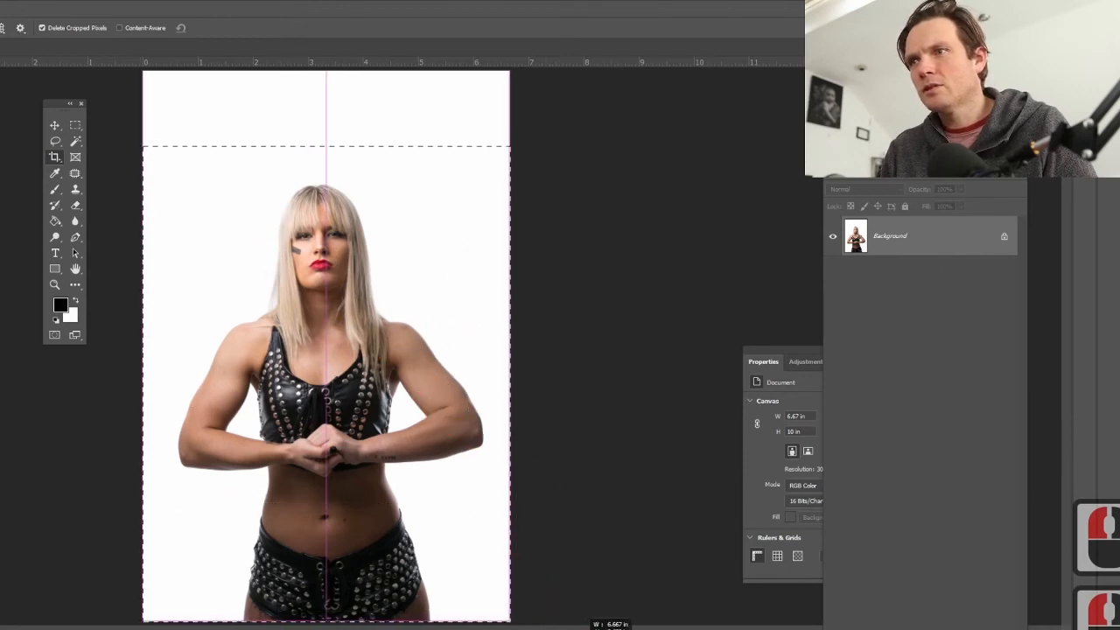
double_click(417, 440)
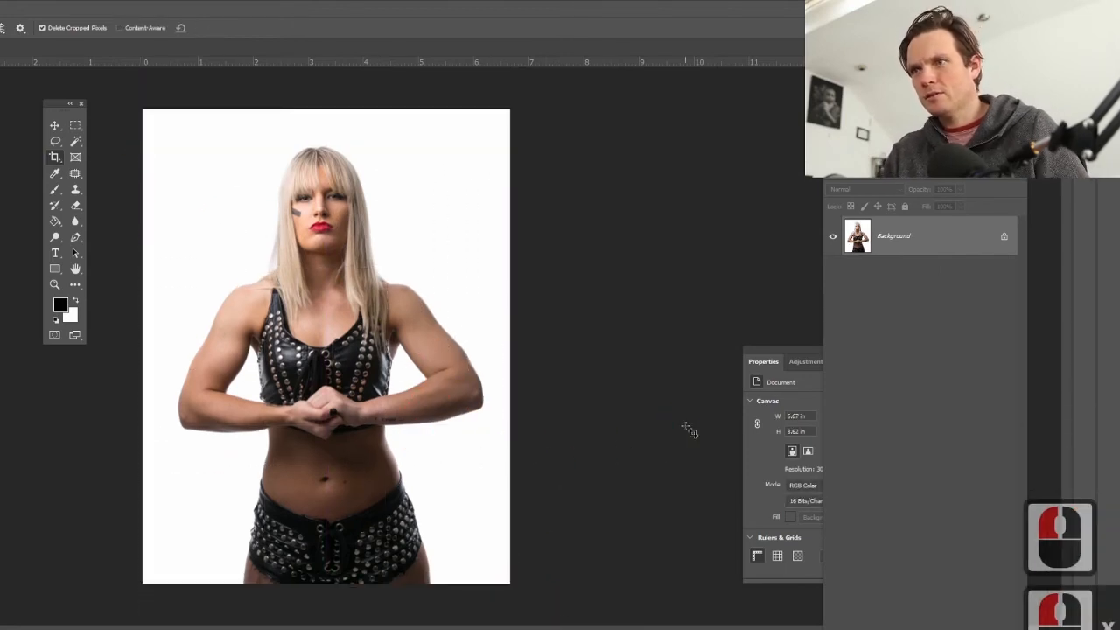
Step: Apply Levels to the cropped photo with a white input level of 243, checking the shadow clipping at the black point
key(ctrl+l)
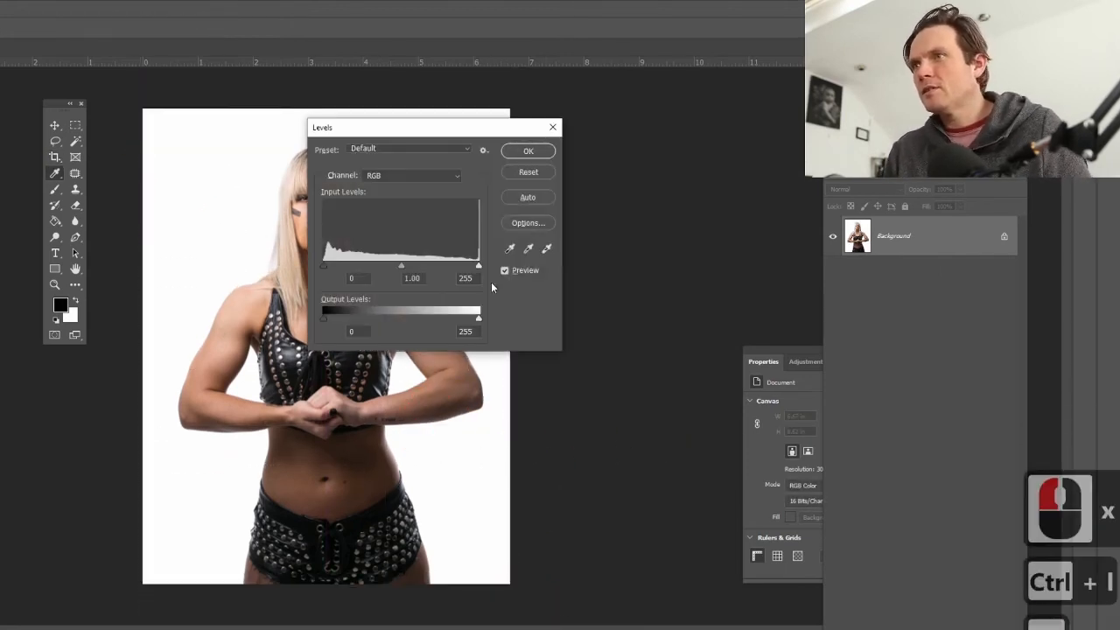
drag(478, 266, 471, 266)
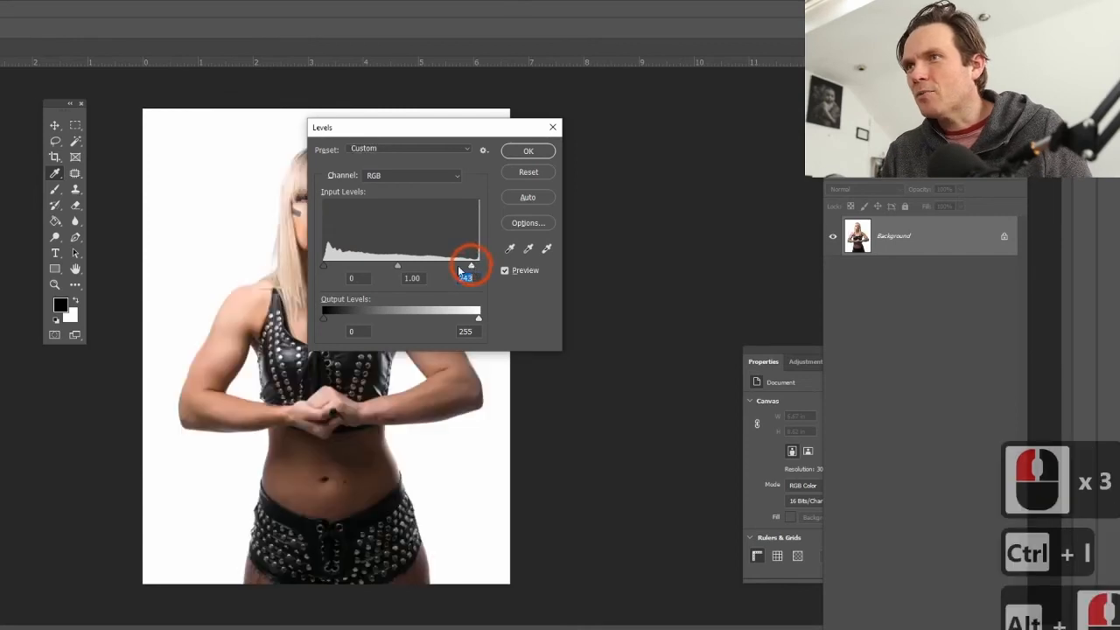
alt+click(327, 266)
click(528, 150)
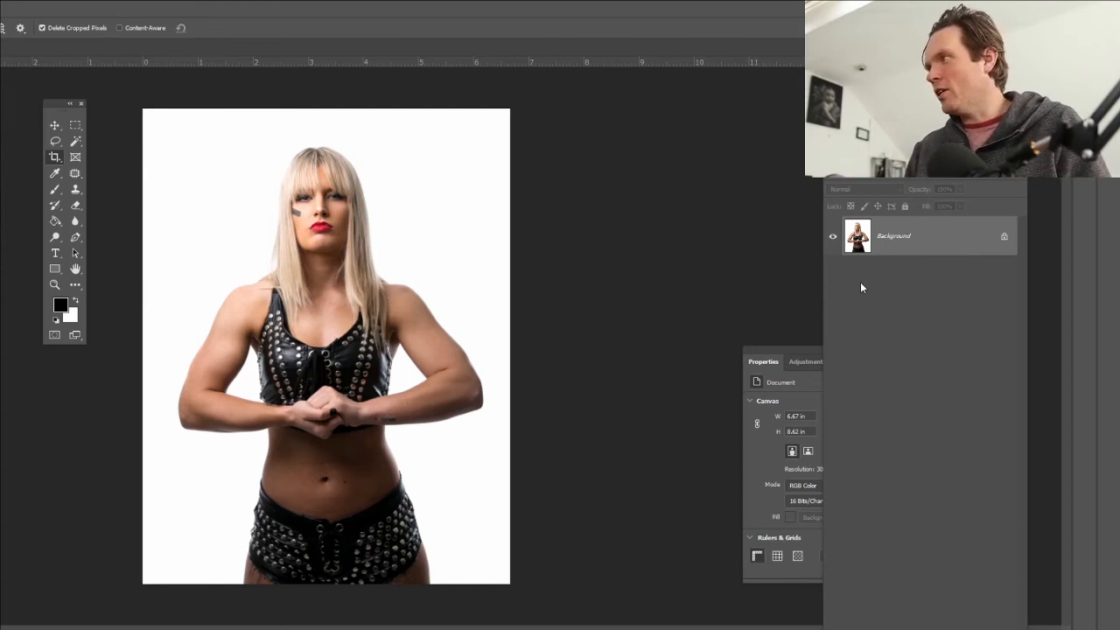
click(49, 285)
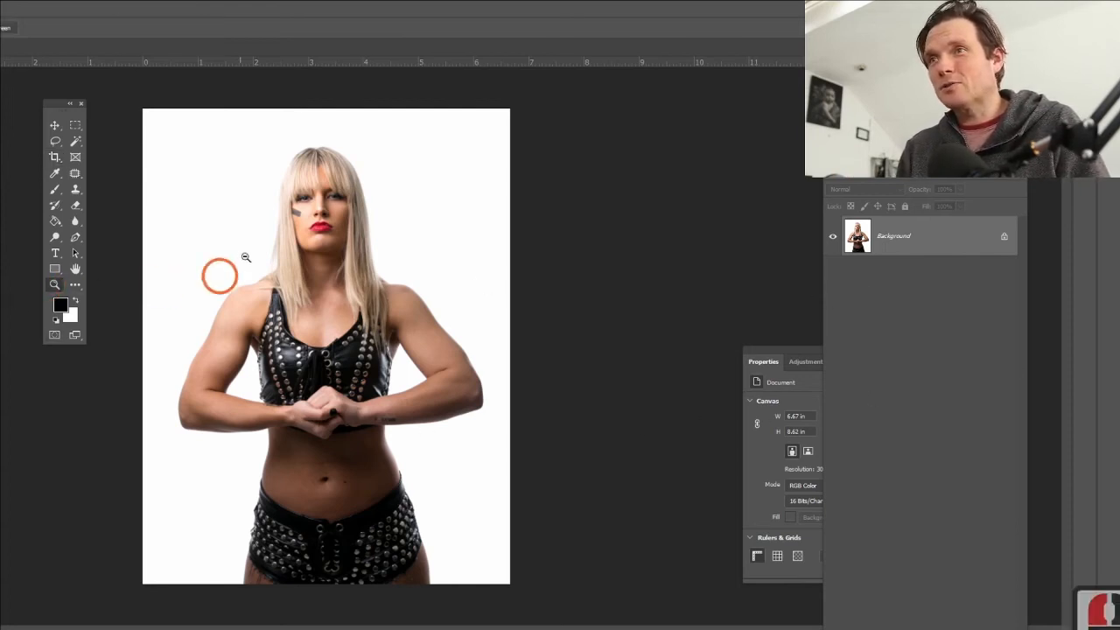
drag(231, 251, 252, 265)
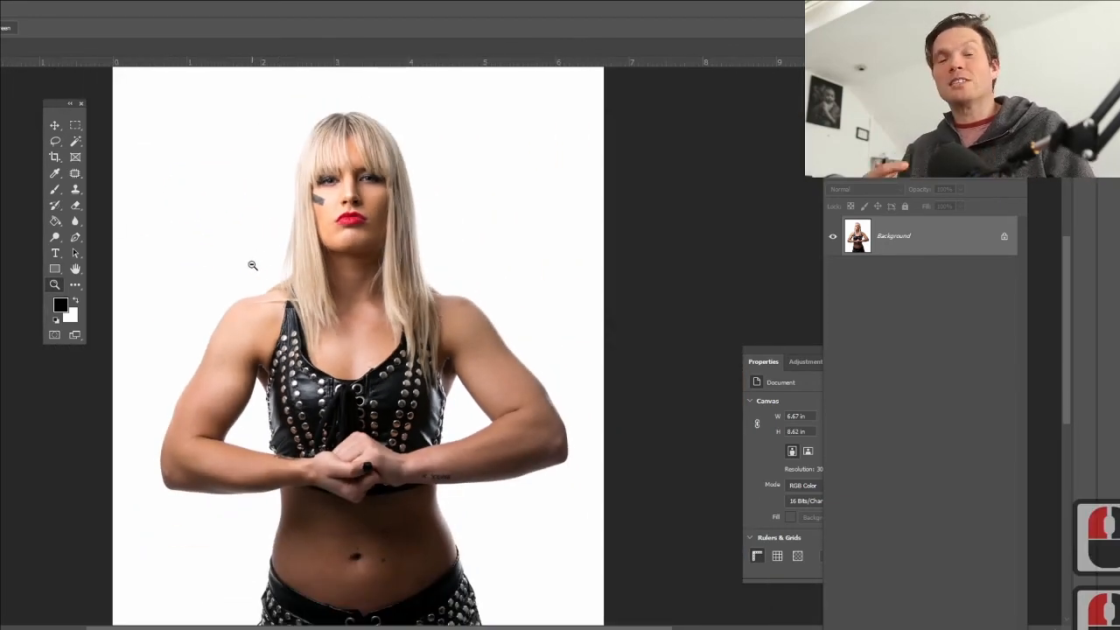
drag(434, 371, 404, 347)
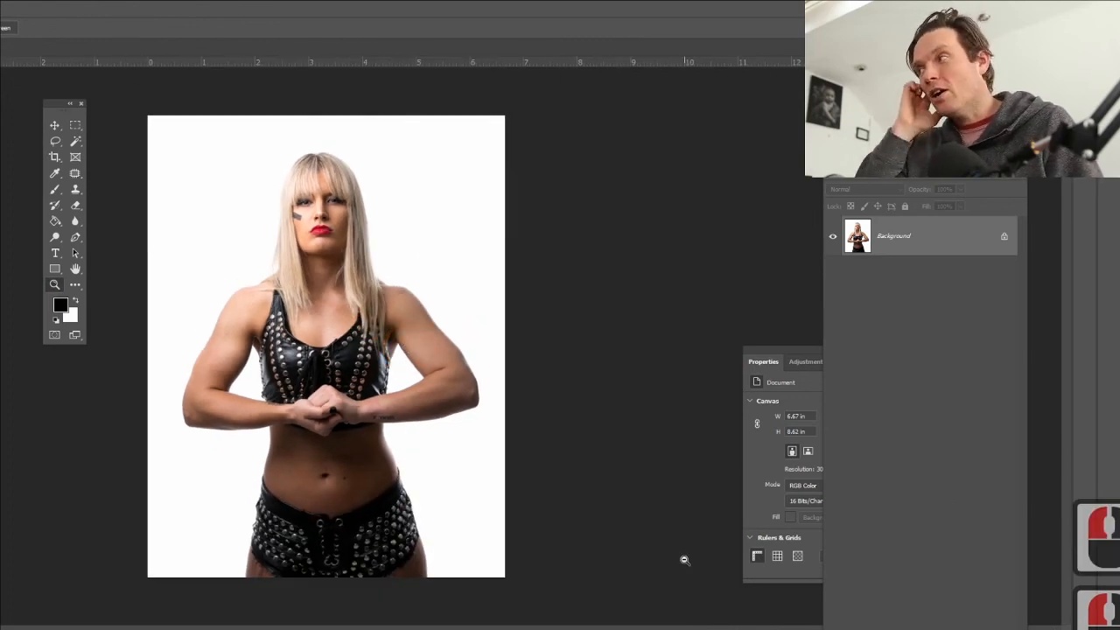